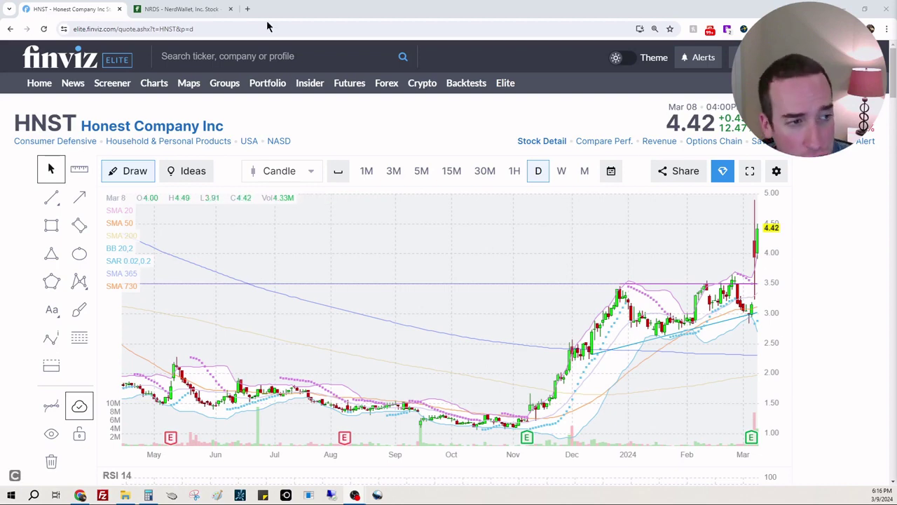
Search the web for who owns Honest Company in a separate page and close it after reading the summary
click(248, 8)
text(who )
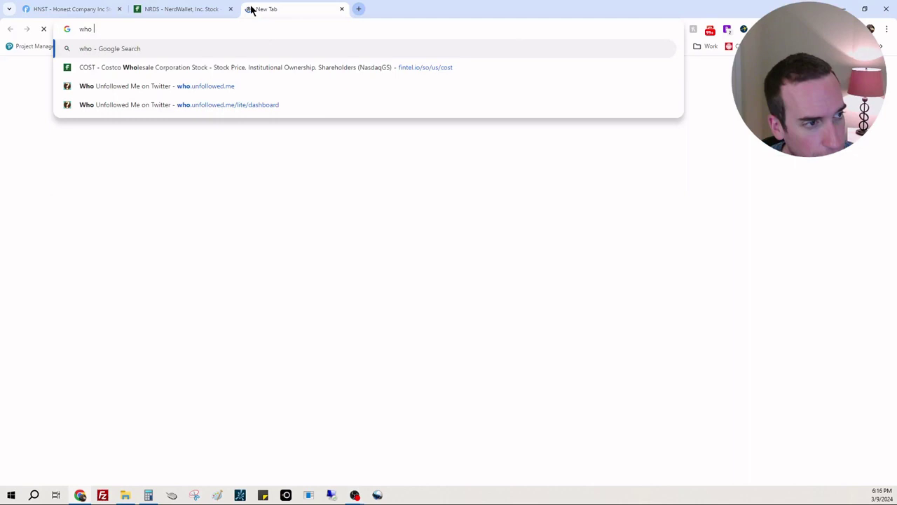
text(owns honest compnay)
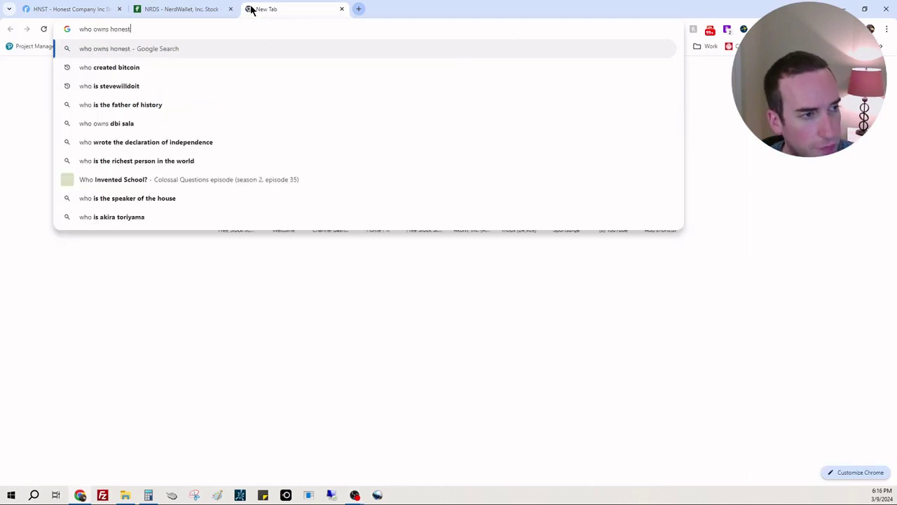
key(Return)
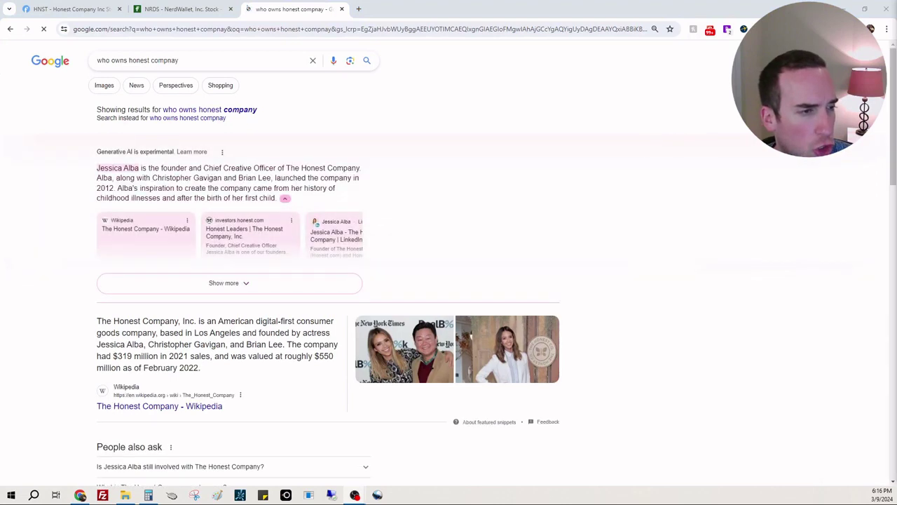
click(341, 9)
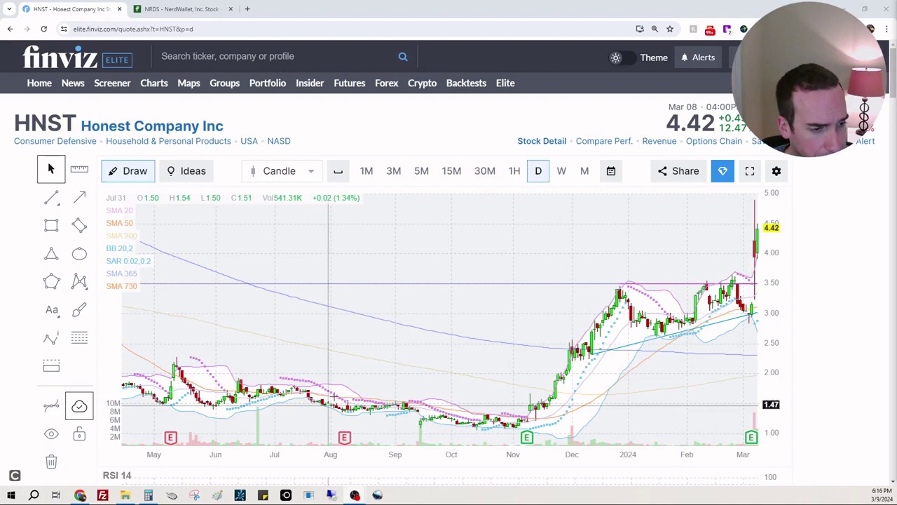
Trace the daily HNST price chart back through its decline to May 2021
drag(380, 325, 663, 344)
drag(354, 350, 525, 348)
drag(325, 320, 626, 374)
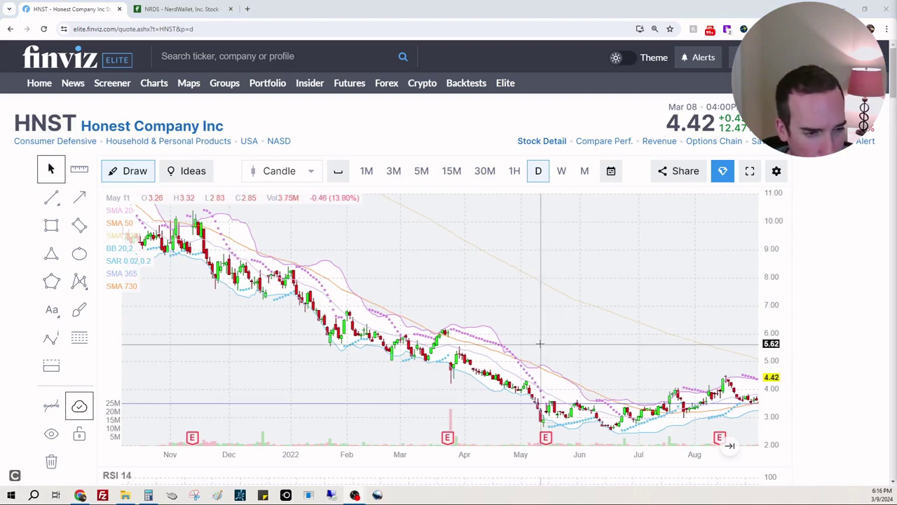
drag(262, 224, 625, 329)
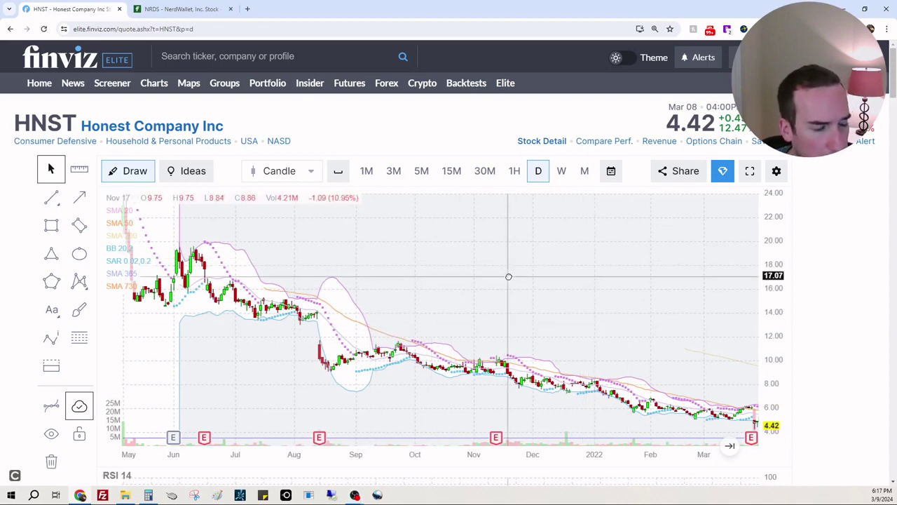
Switch the HNST chart to monthly candles and examine the RSI, MACD, MFI and RMI indicators and the fundamentals table
click(590, 174)
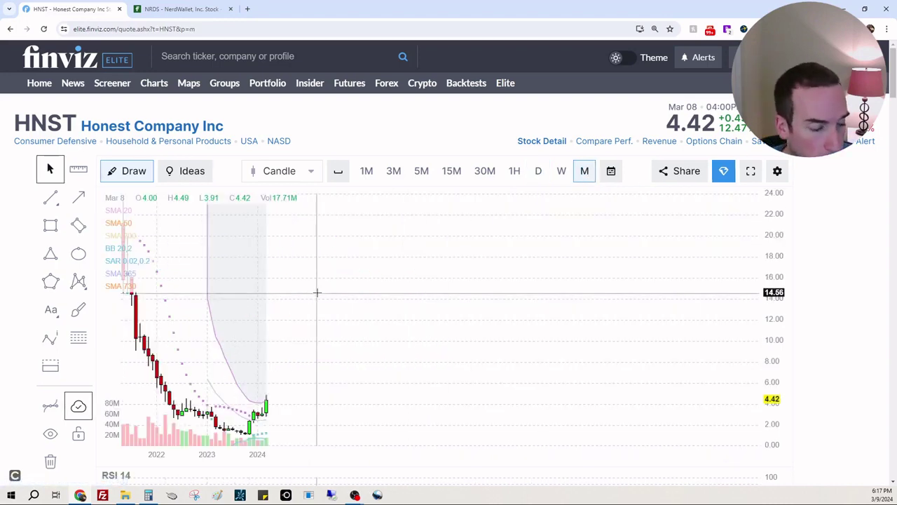
scroll(836, 296, down, 2)
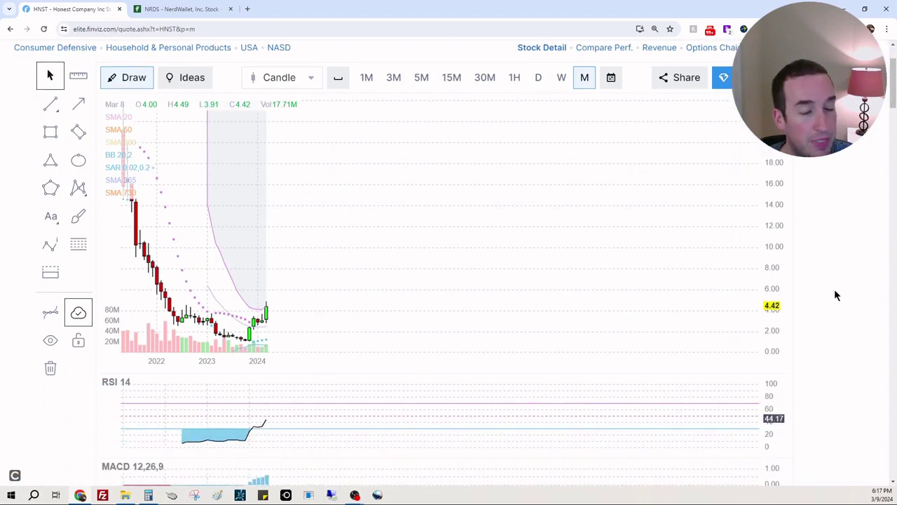
scroll(837, 292, down, 2)
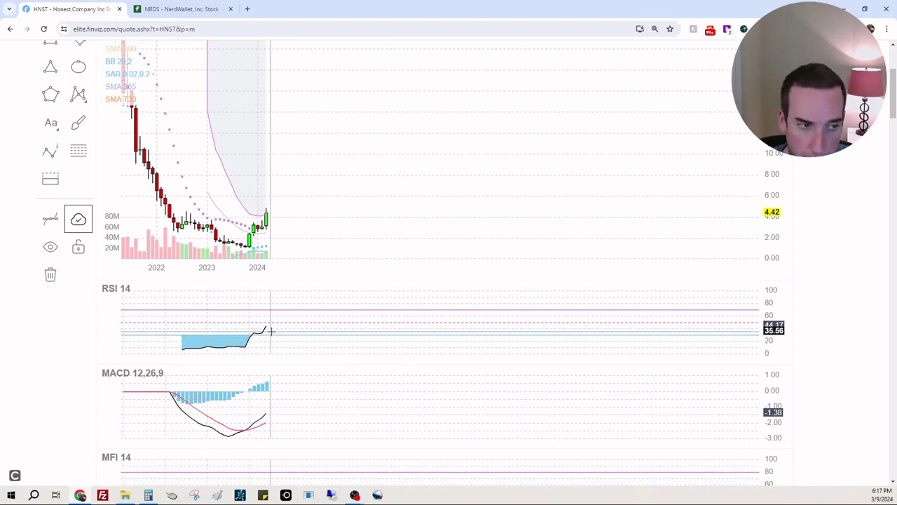
scroll(281, 329, down, 3)
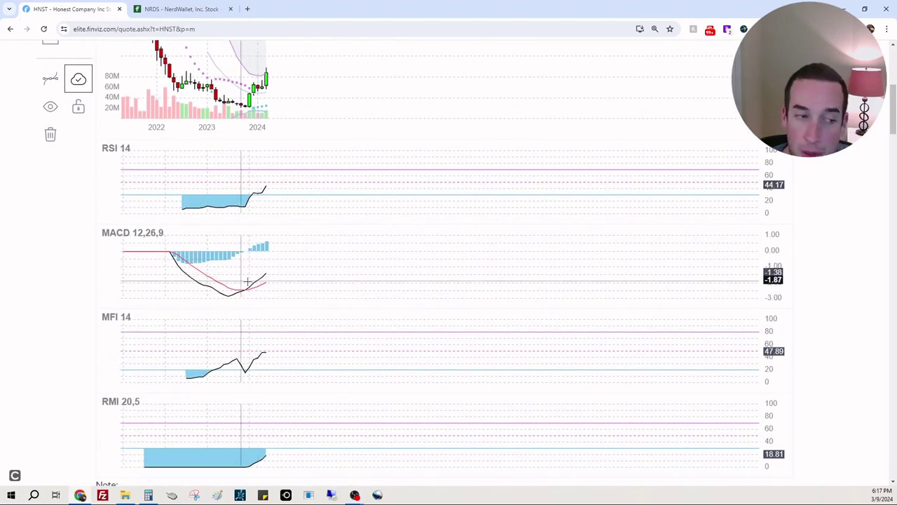
scroll(399, 311, down, 2)
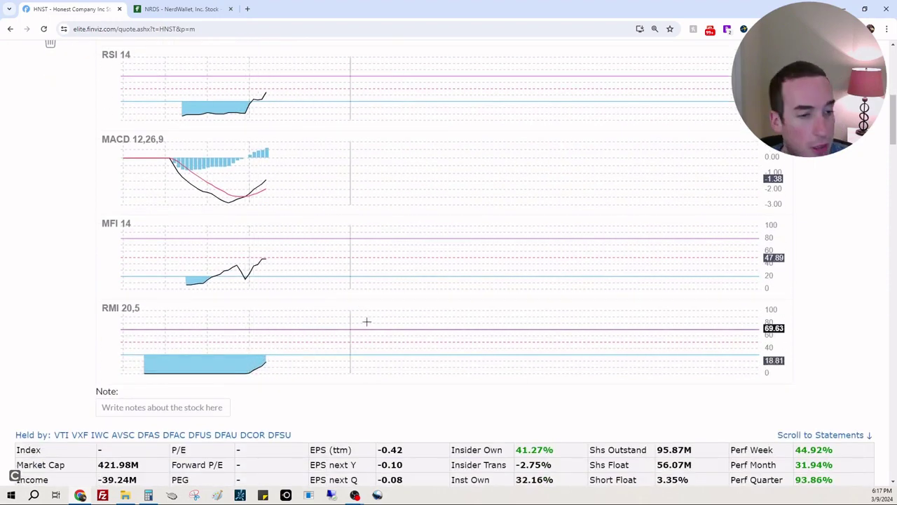
scroll(407, 302, down, 5)
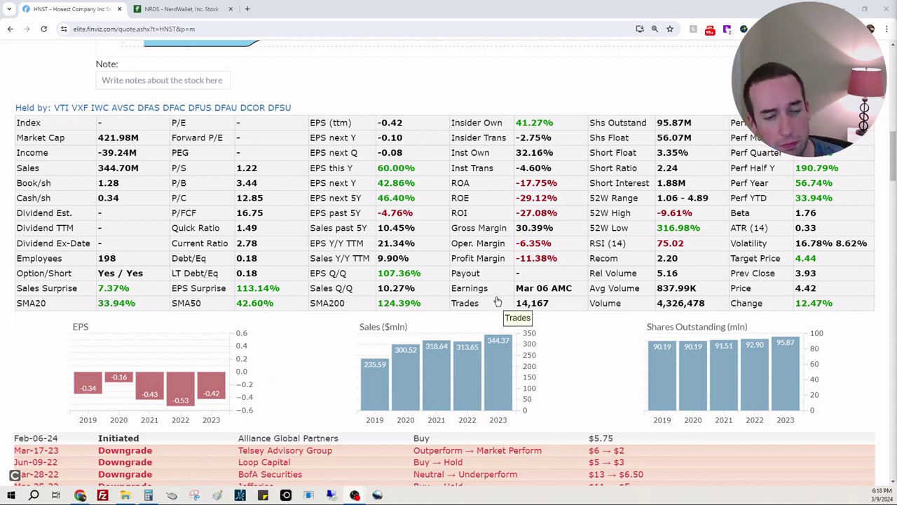
mouse_move(497, 297)
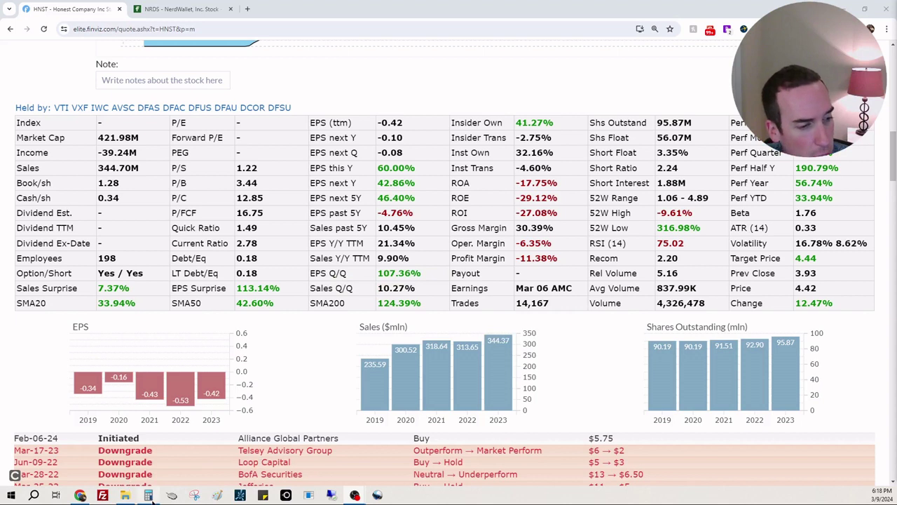
Use Calculator to compare HNST's sales of 344,700,000 with its 39.24M net loss, and return to the stock page
click(148, 495)
click(481, 267)
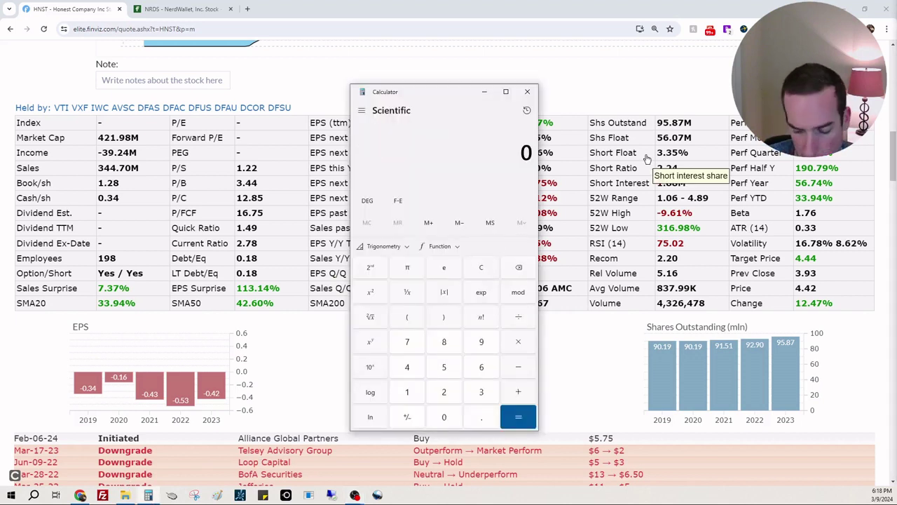
text(3447000)
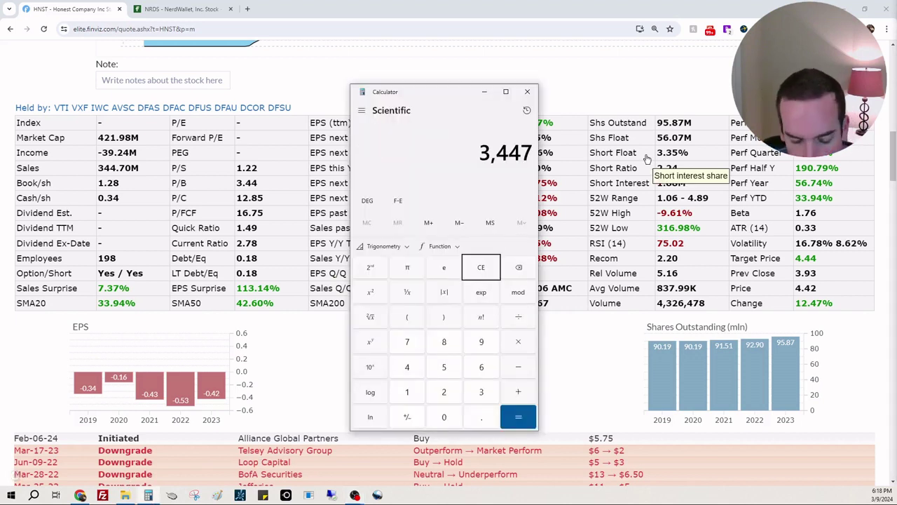
text(00)
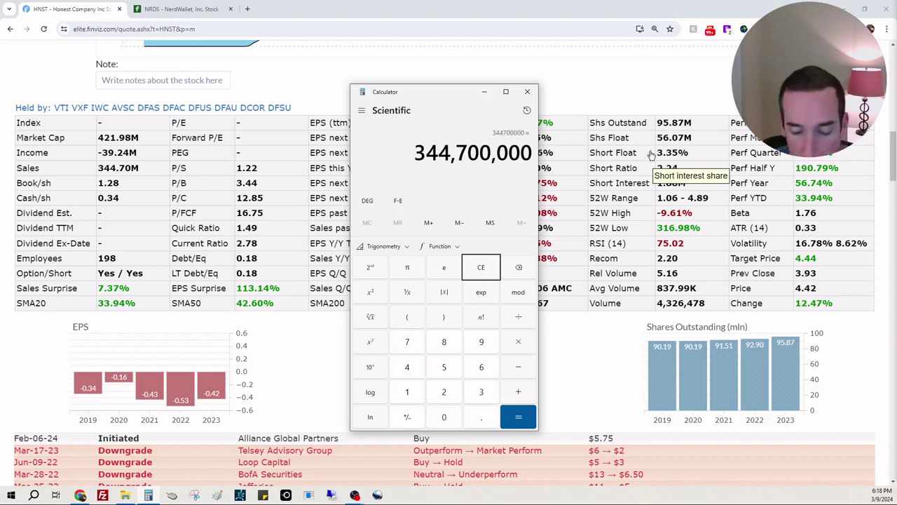
text(/39)
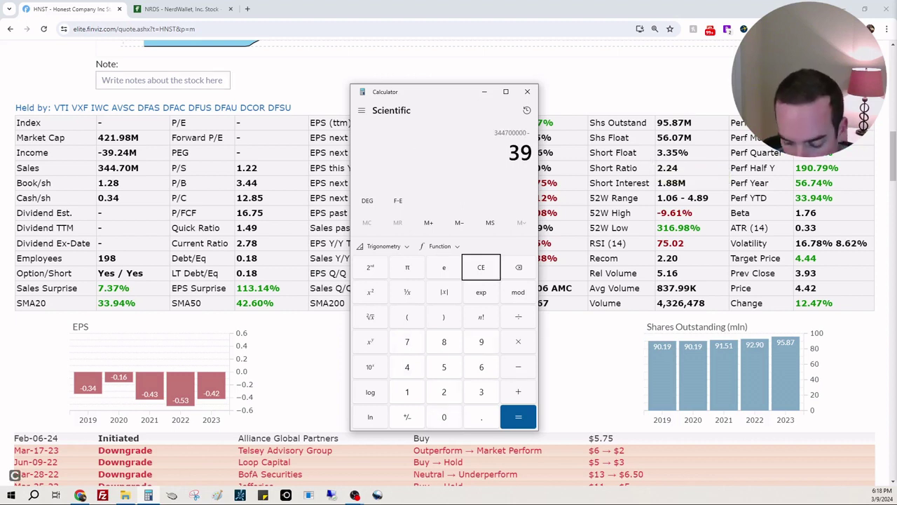
text(2400000)
key(Return)
click(620, 196)
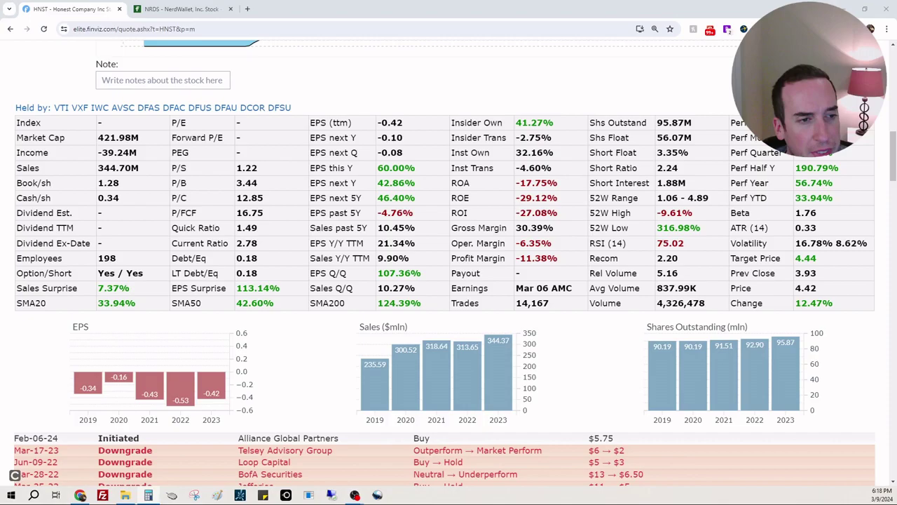
Switch HNST's income statement to quarterly figures and examine the revenue and net income rows
scroll(620, 196, down, 15)
scroll(618, 199, down, 10)
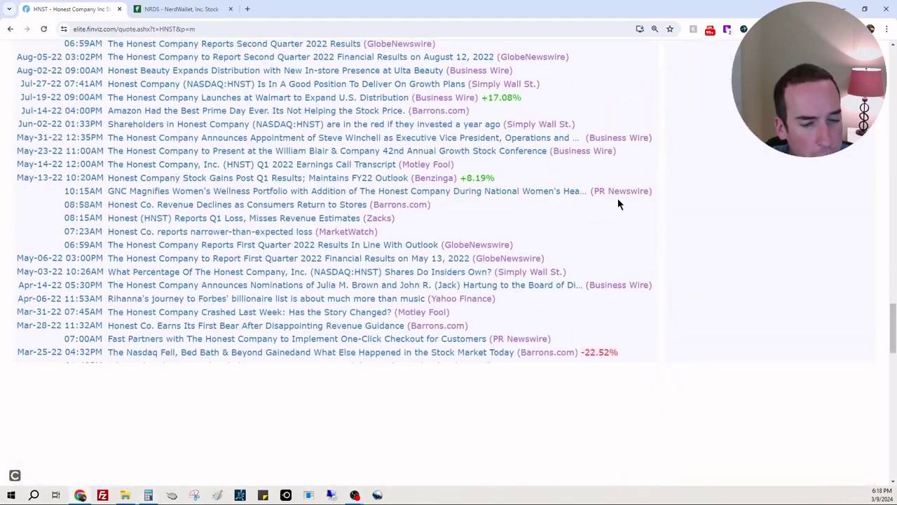
scroll(355, 234, down, 3)
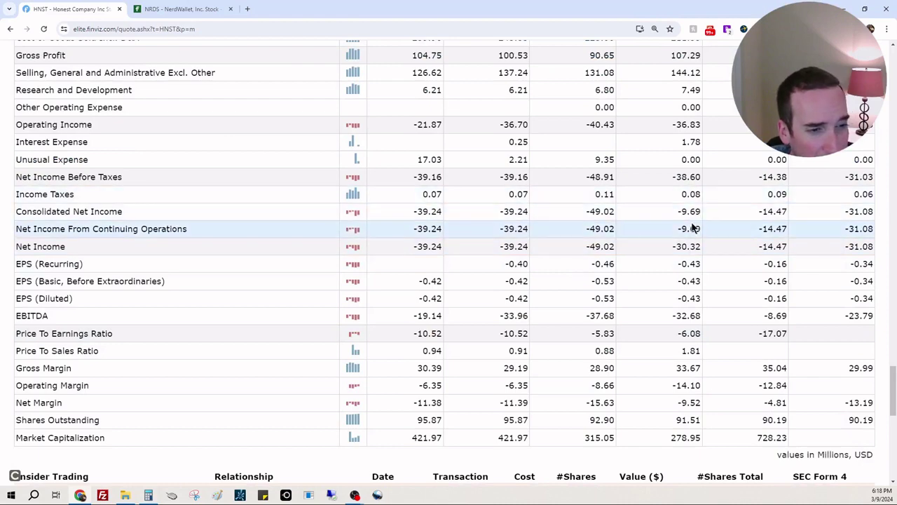
scroll(627, 274, up, 4)
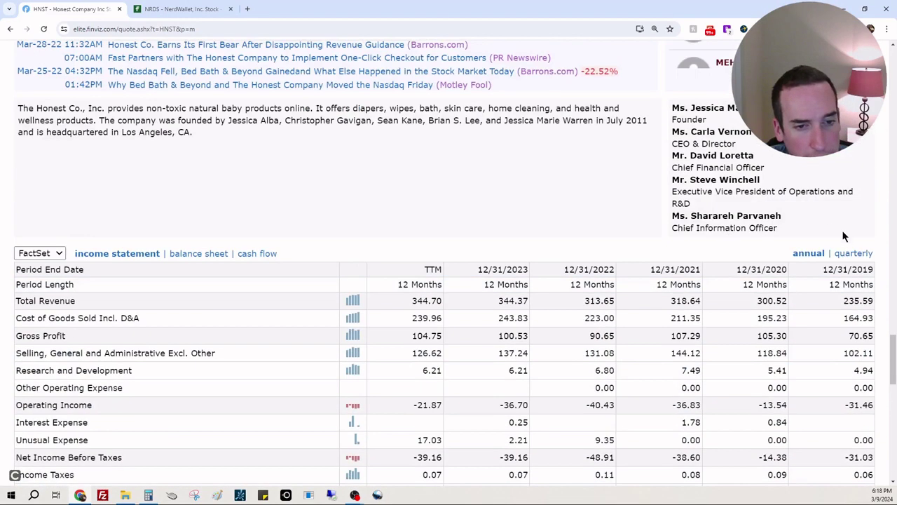
click(851, 253)
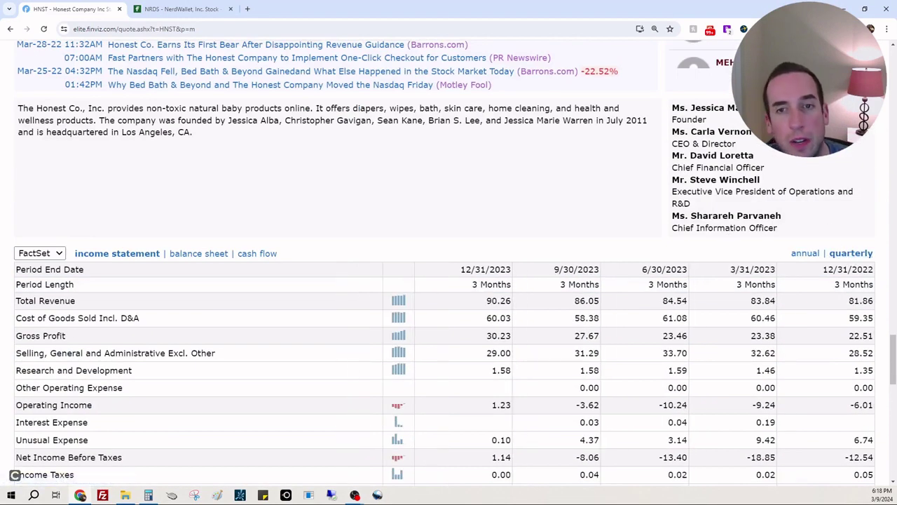
scroll(738, 336, down, 5)
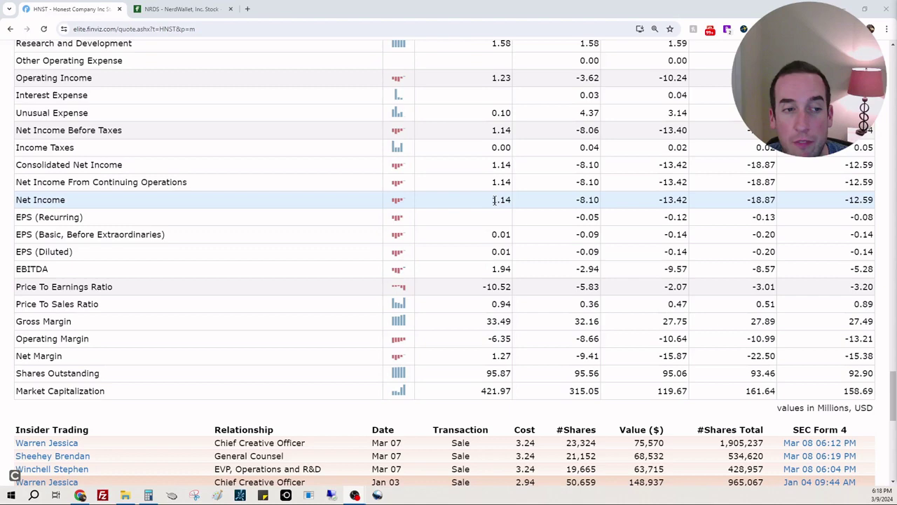
scroll(514, 231, up, 3)
scroll(526, 265, down, 1)
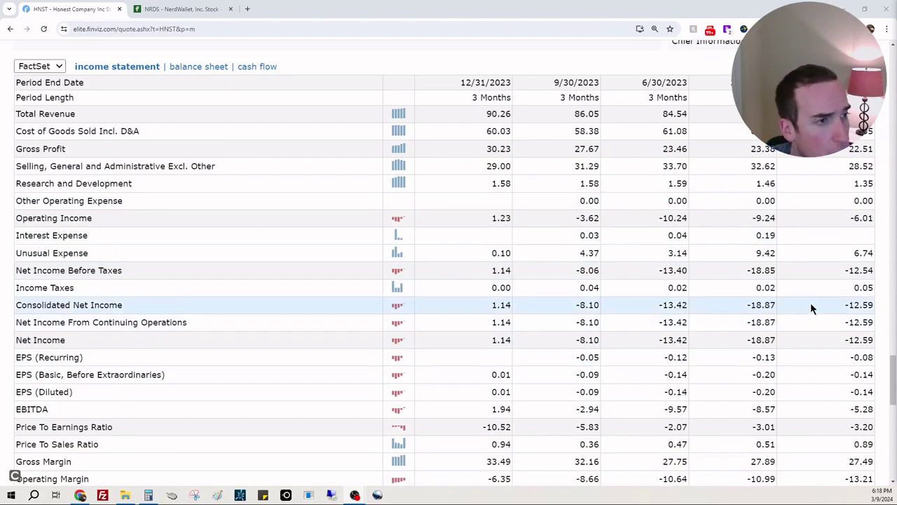
Open the StockStory article "The Honest Company (NASDAQ:HNST) Delivers Impressive Q4, Stock Jumps 29%" from the news list in its own browser tab
scroll(443, 329, up, 4)
scroll(448, 336, up, 15)
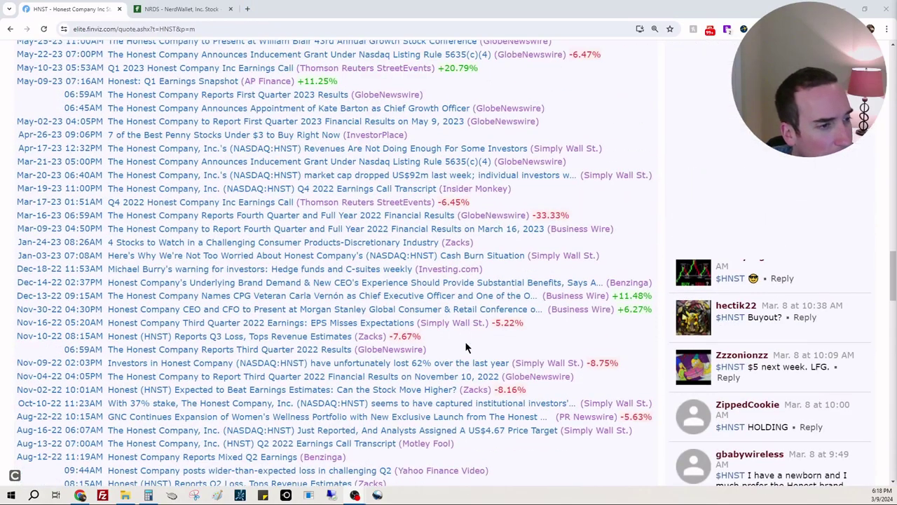
scroll(464, 345, up, 8)
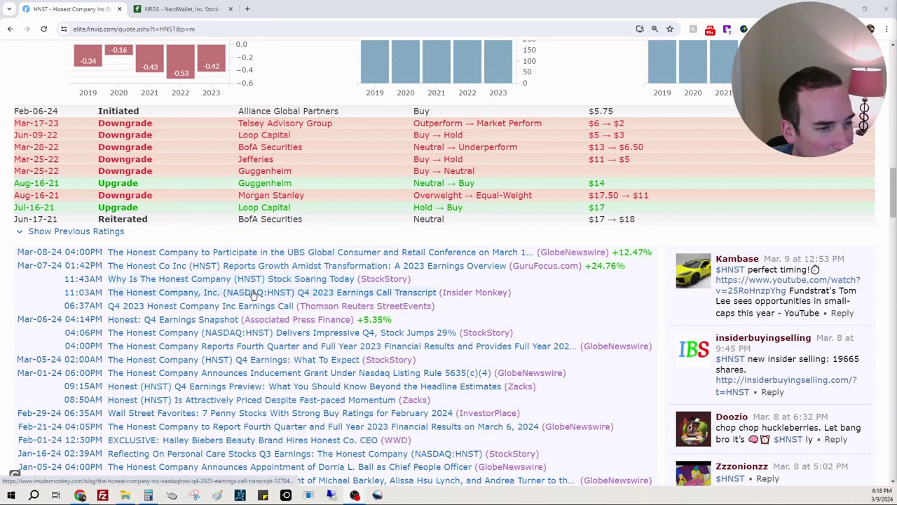
right_click(231, 334)
click(259, 344)
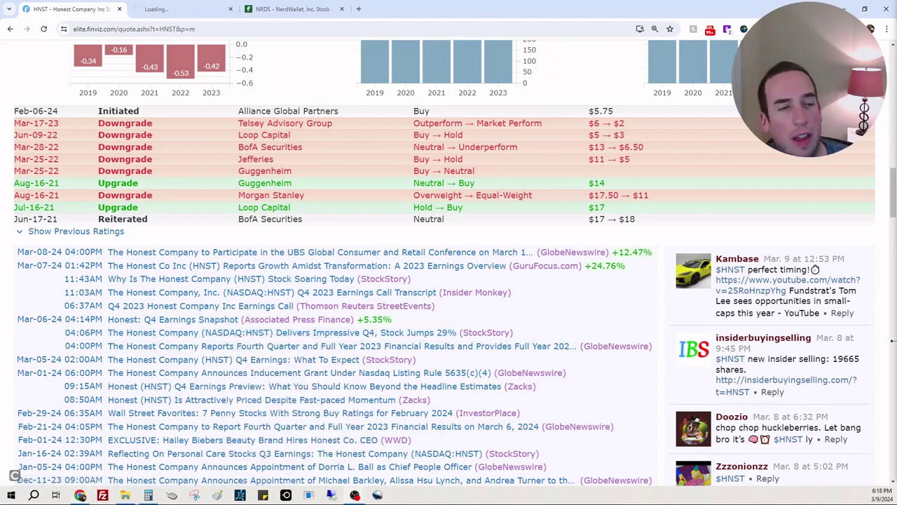
click(166, 9)
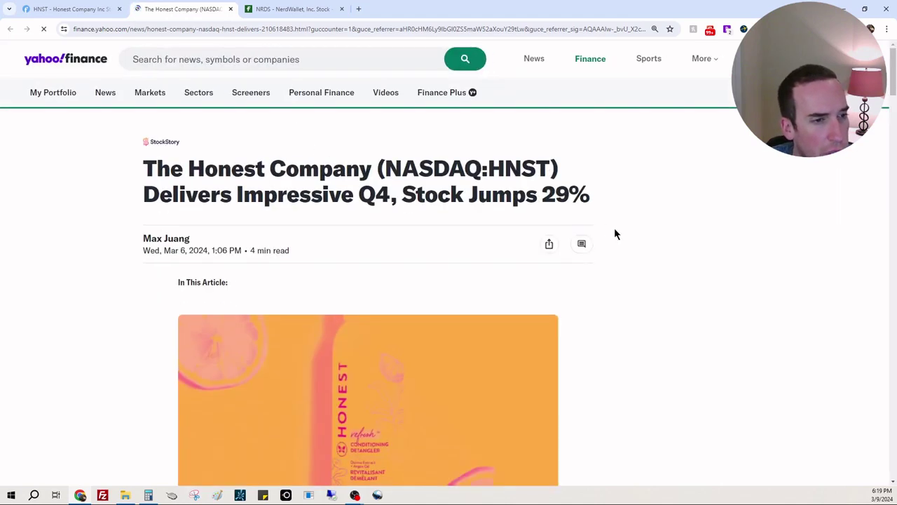
Read the article's Q4 FY2023 highlights, covering revenue, adjusted EBITDA, EPS, guidance, free cash flow, gross margin and market capitalization
scroll(649, 230, down, 5)
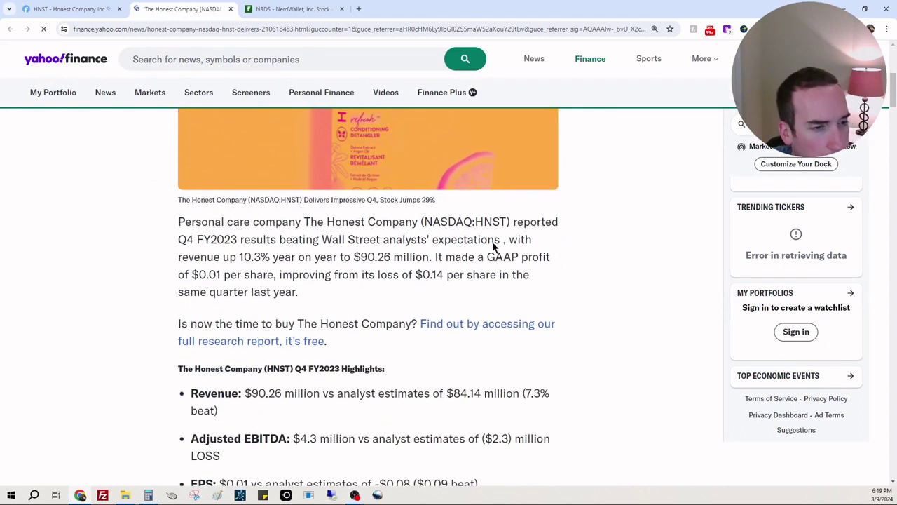
scroll(424, 230, down, 1)
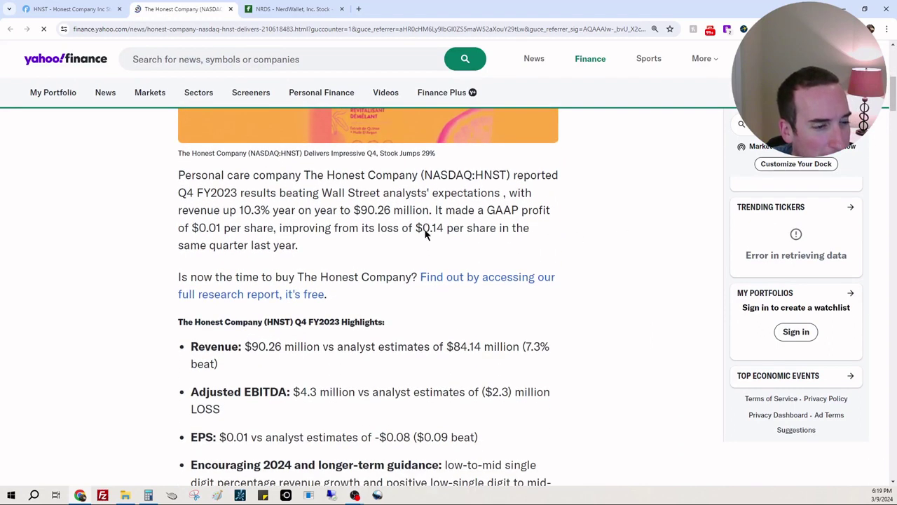
scroll(372, 206, down, 1)
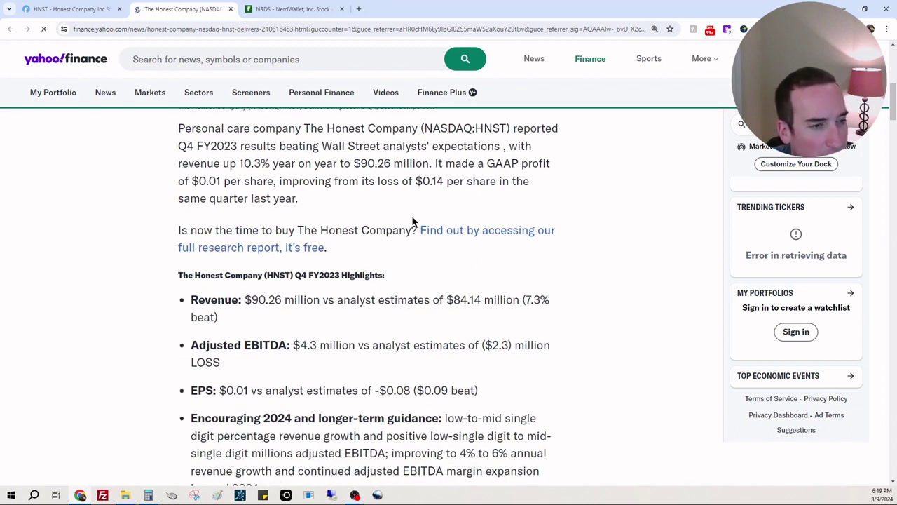
scroll(427, 239, down, 2)
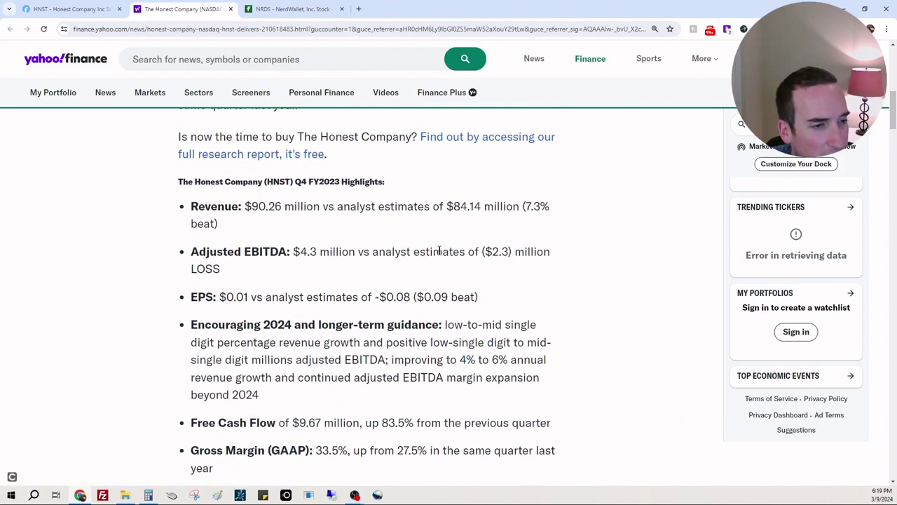
scroll(440, 245, down, 1)
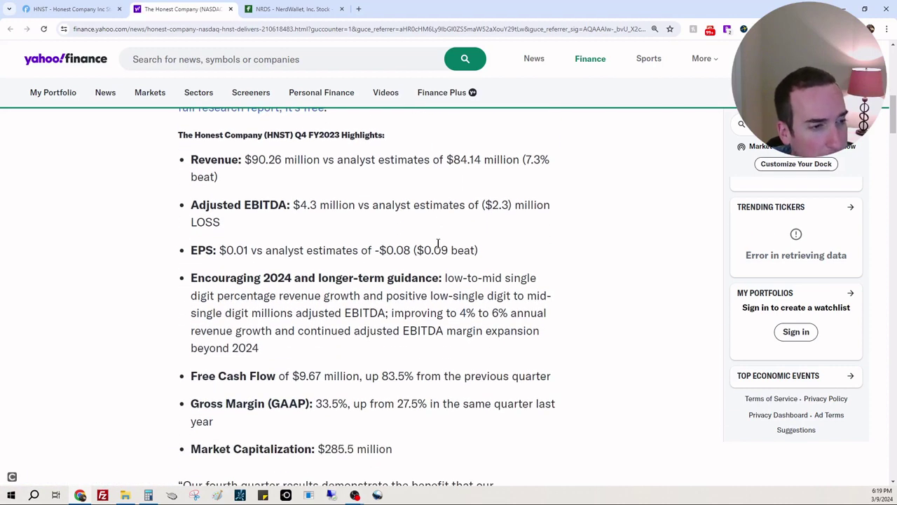
scroll(452, 260, down, 2)
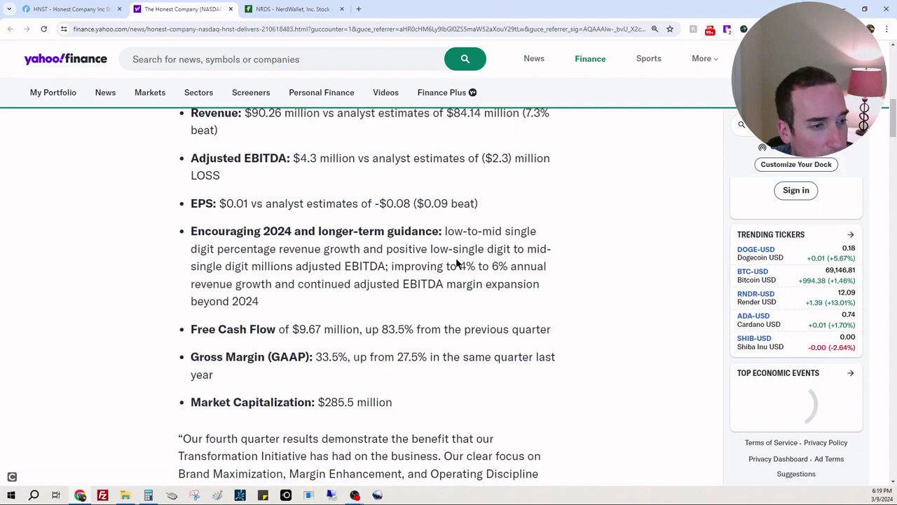
scroll(452, 258, down, 2)
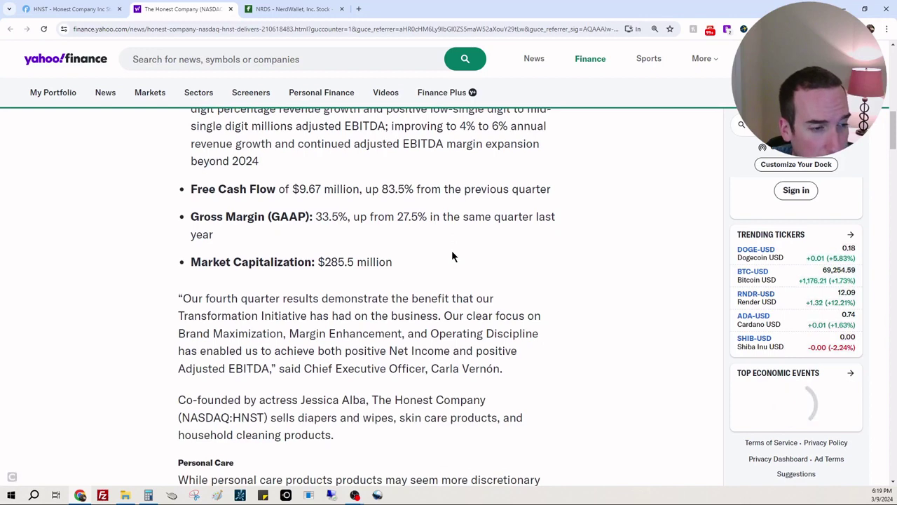
Read the article's CEO comment, Personal Care and Sales Growth sections, including the Total Revenue chart
scroll(452, 256, down, 1)
scroll(451, 256, down, 1)
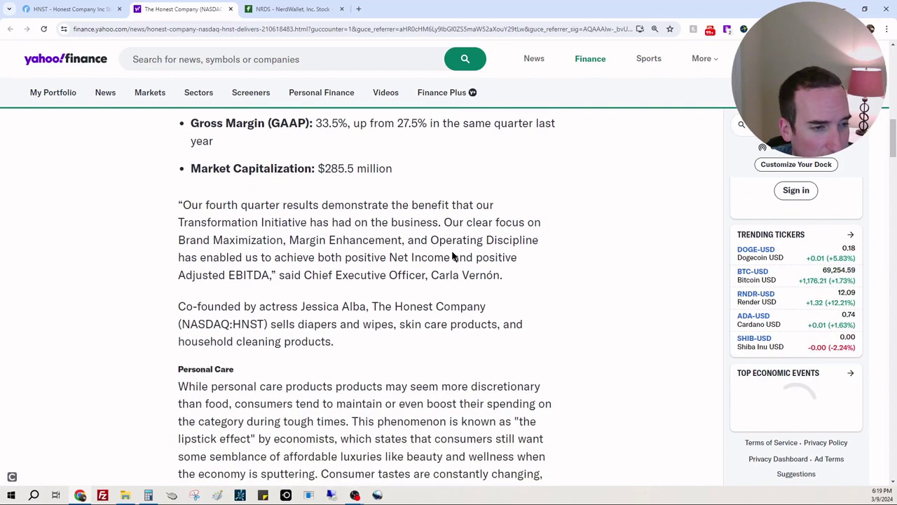
scroll(452, 257, down, 2)
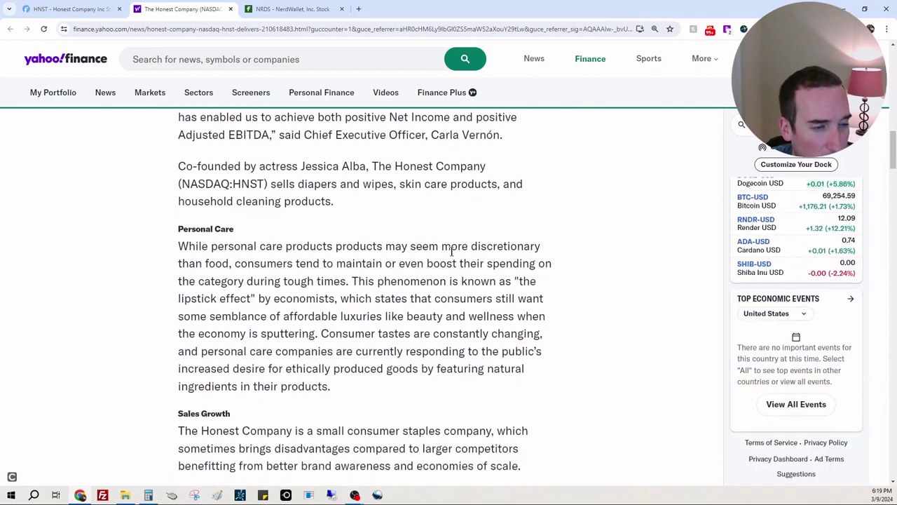
scroll(451, 251, down, 3)
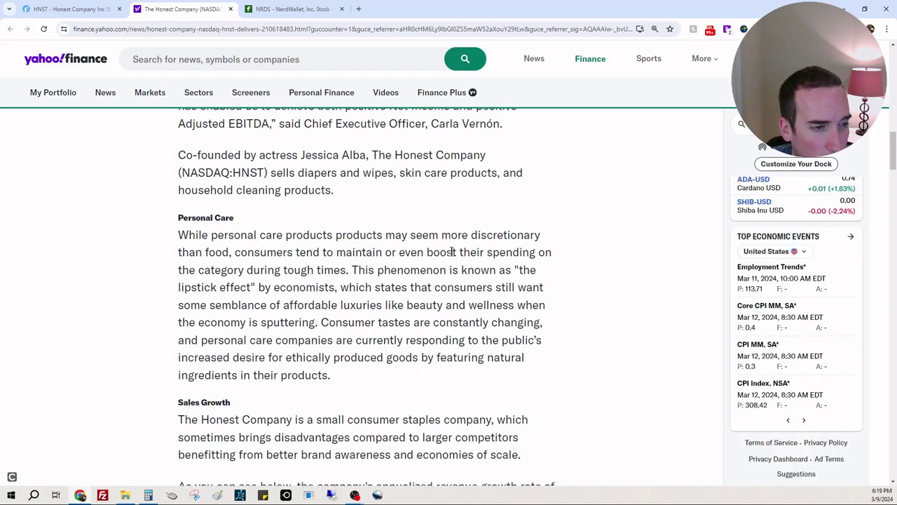
scroll(452, 257, down, 3)
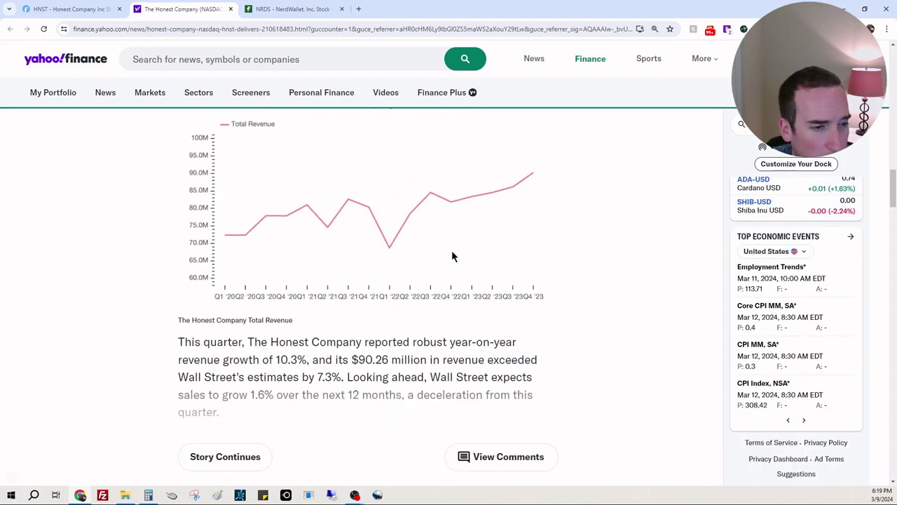
Expand the rest of the article and examine its Cash Is King section with the Free Cash Flow Margin chart
scroll(452, 257, down, 3)
click(226, 222)
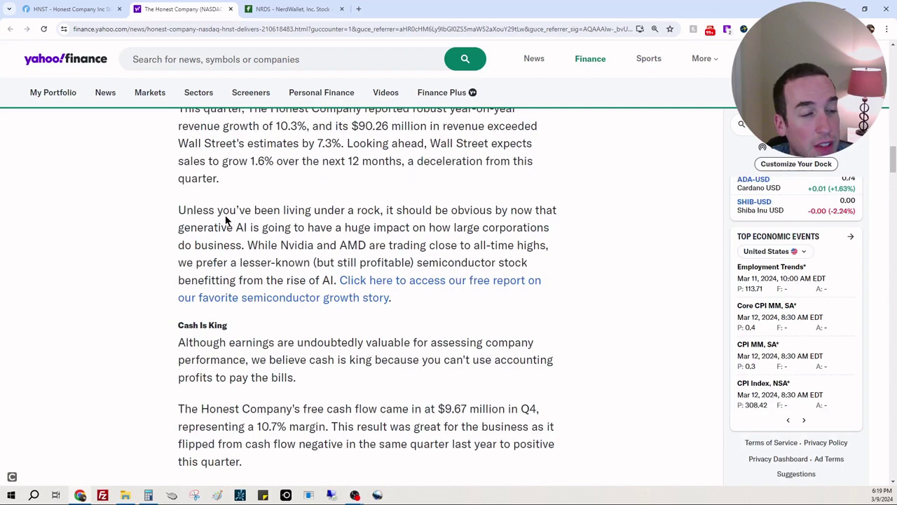
scroll(438, 257, down, 3)
scroll(439, 258, down, 4)
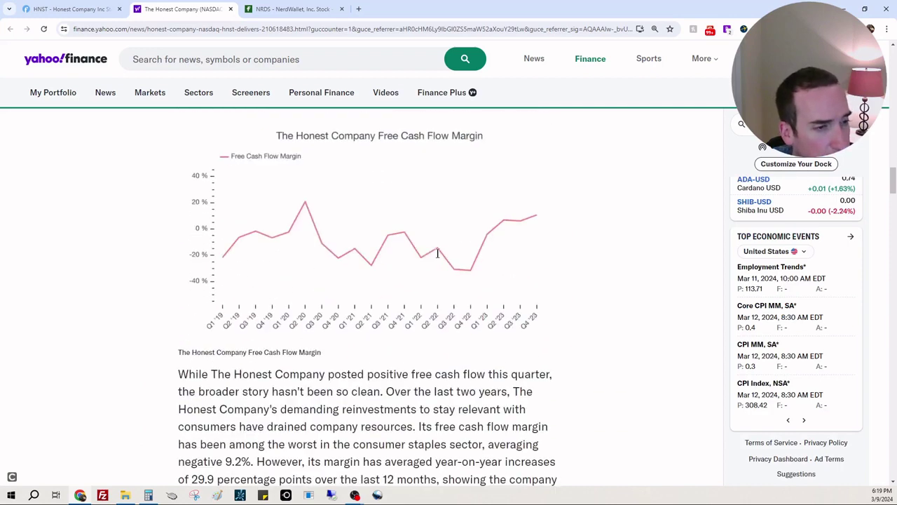
Return to the HNST stock page and switch its quarterly financial statements to the balance sheet
click(70, 9)
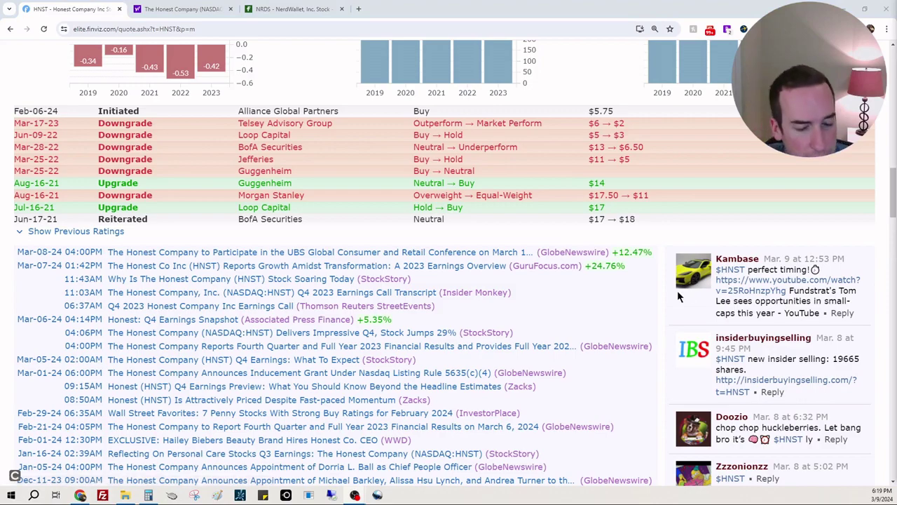
scroll(654, 314, up, 10)
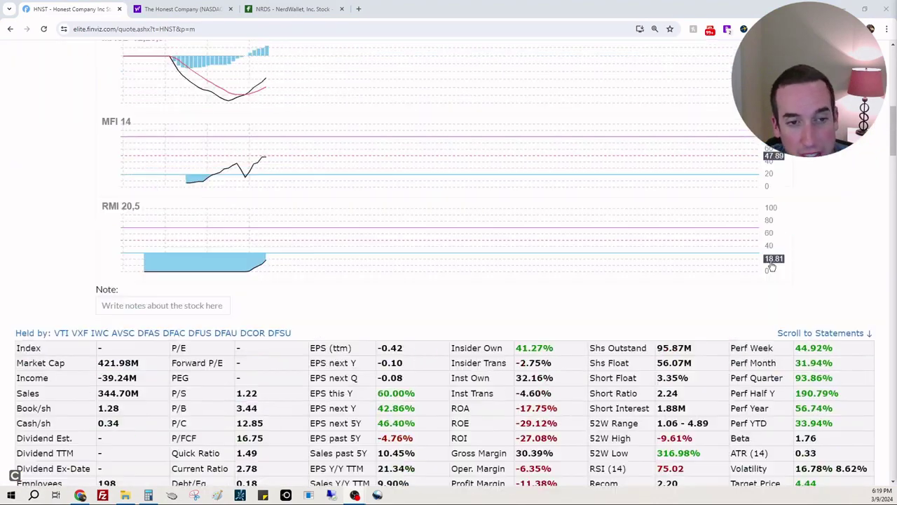
scroll(813, 227, down, 7)
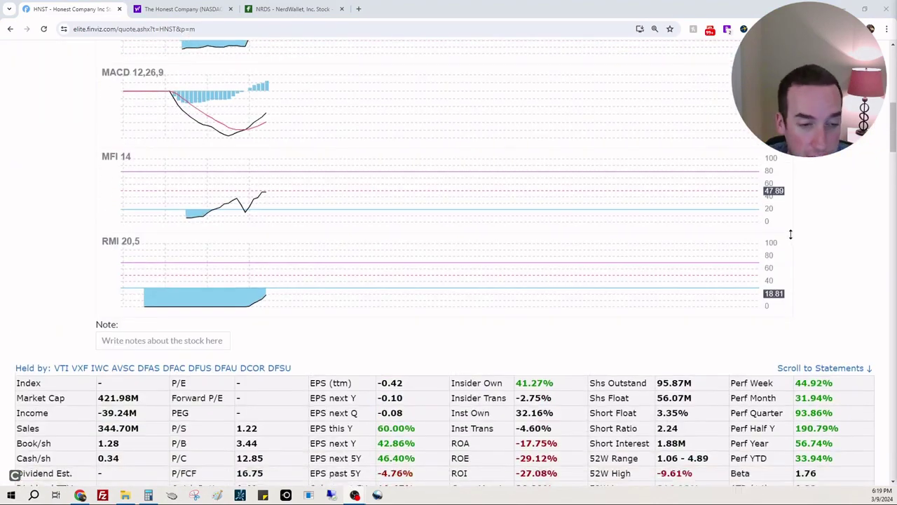
scroll(700, 243, down, 4)
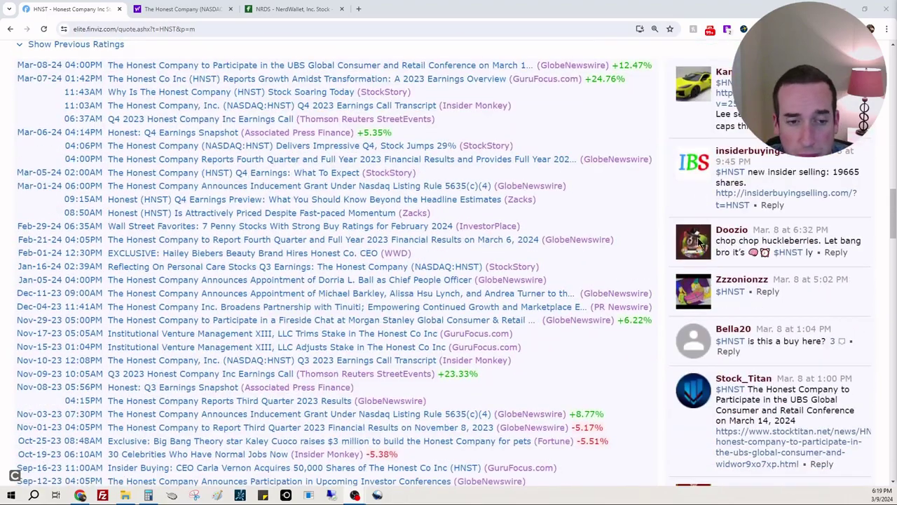
scroll(646, 245, down, 7)
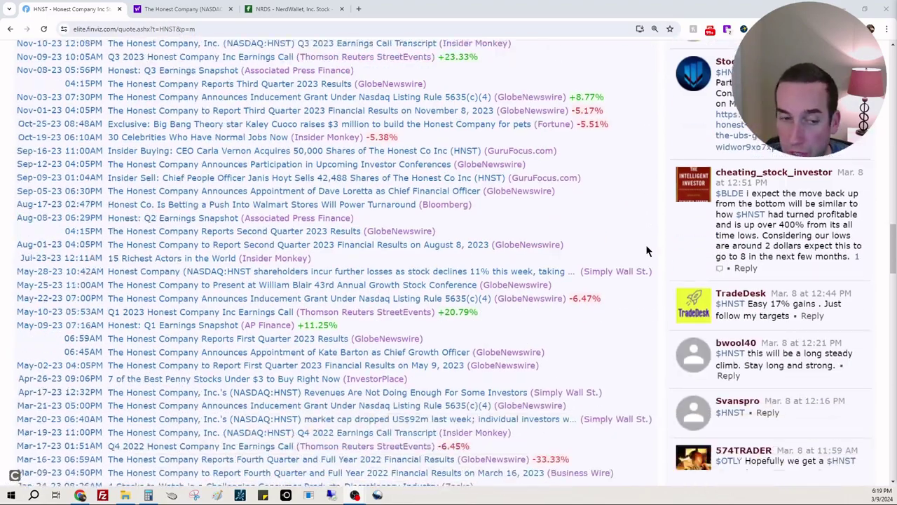
scroll(644, 246, down, 10)
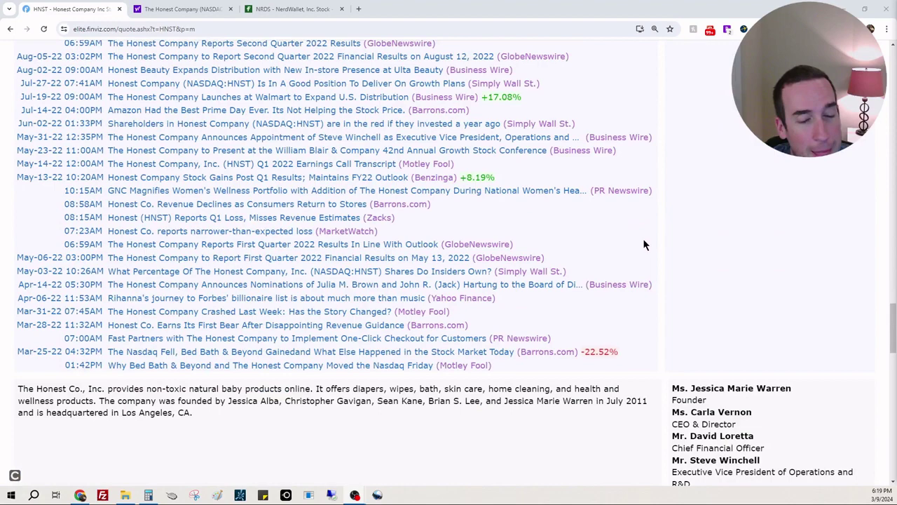
scroll(649, 244, down, 1)
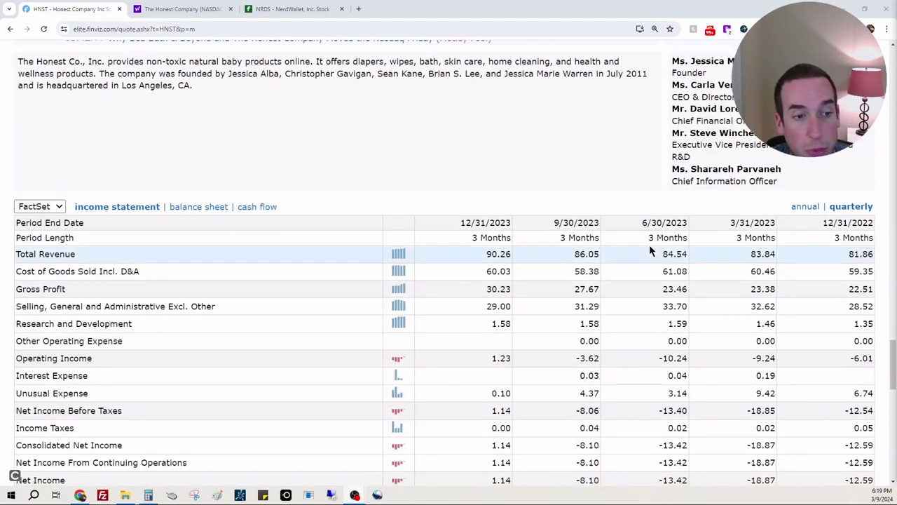
scroll(648, 247, down, 2)
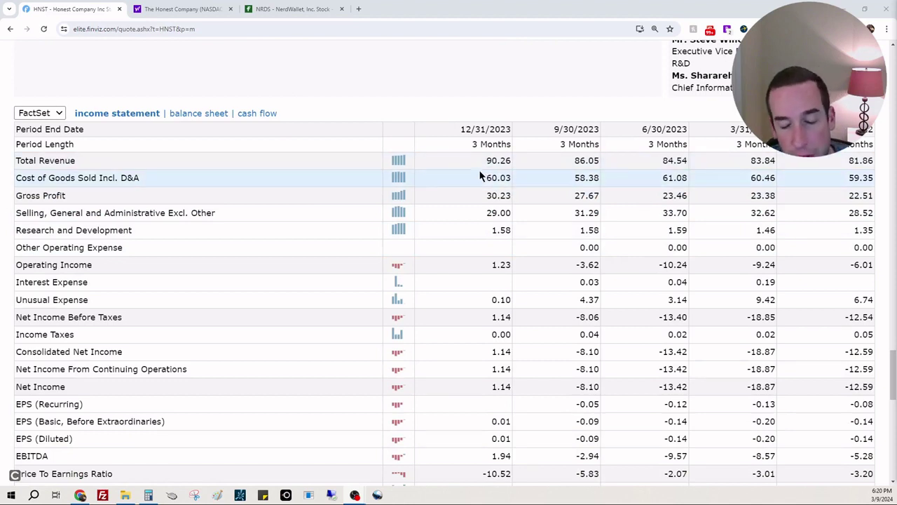
click(212, 117)
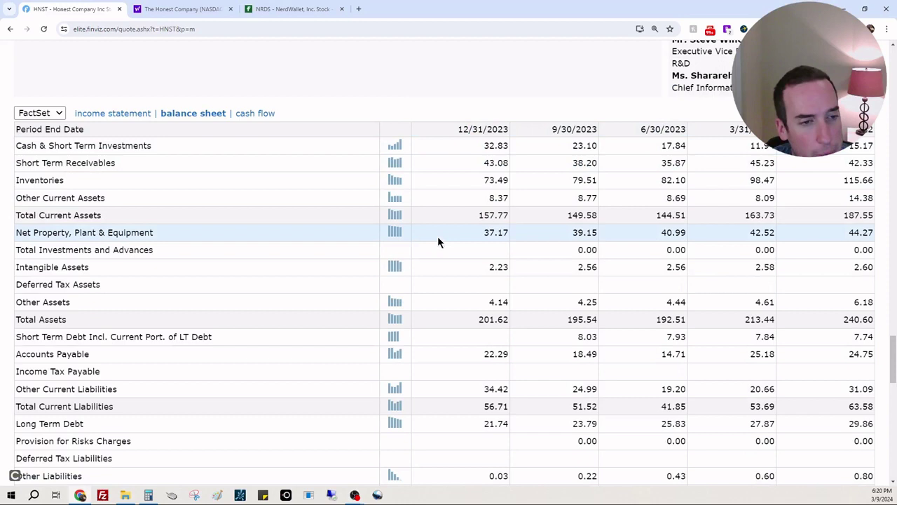
Place Calculator beside the balance sheet and add the latest cash and short-term investments, 32,830,000, to the running result
click(149, 494)
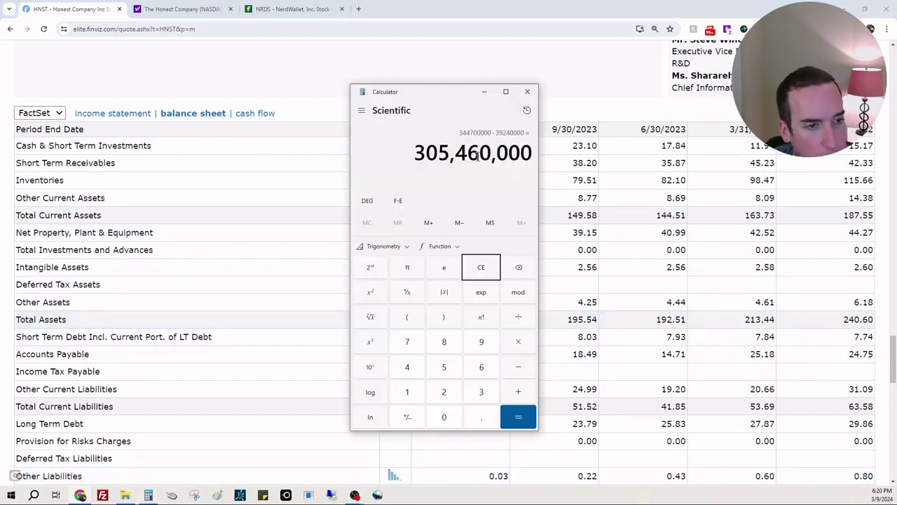
drag(433, 98, 705, 100)
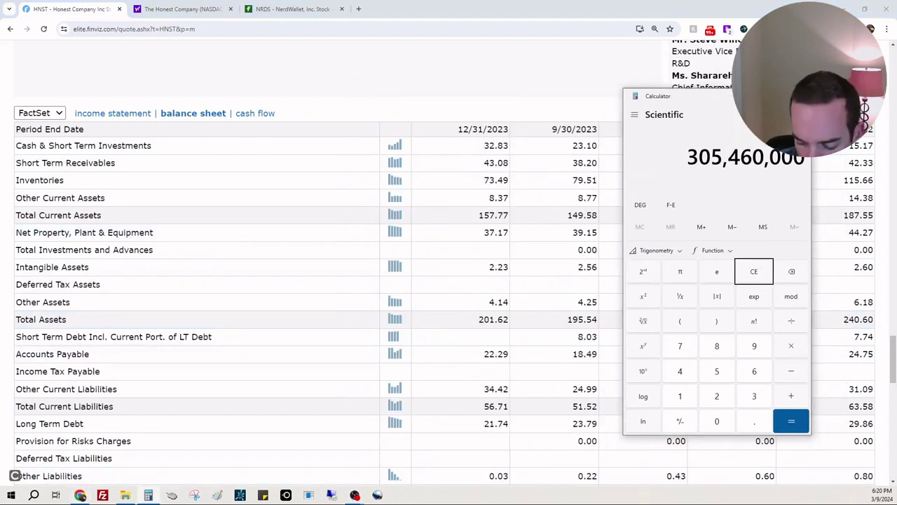
text(32)
text(833)
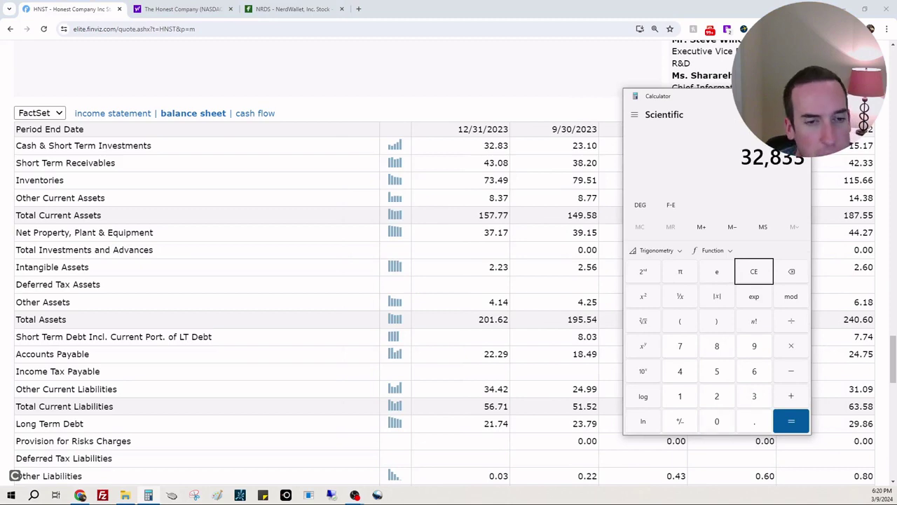
text(000)
key(BackSpace)
key(BackSpace)
key(BackSpace)
key(BackSpace)
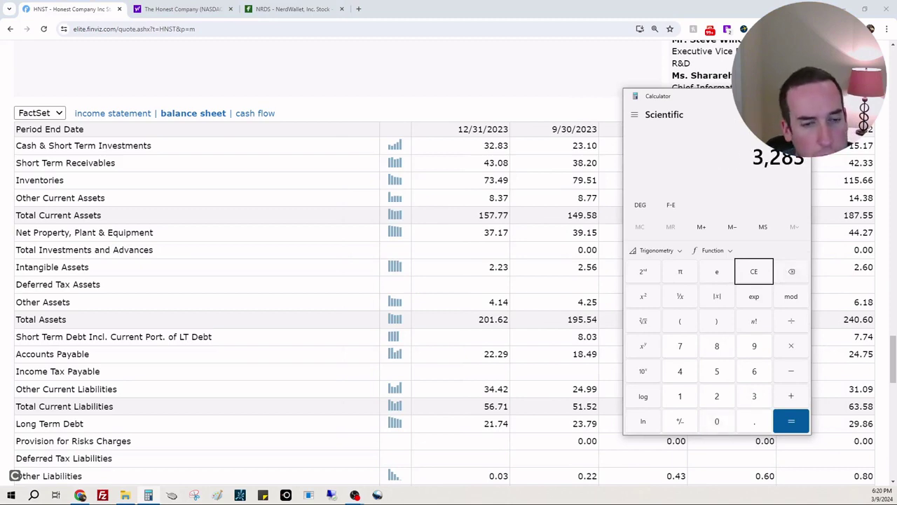
text(0000)
key(Return)
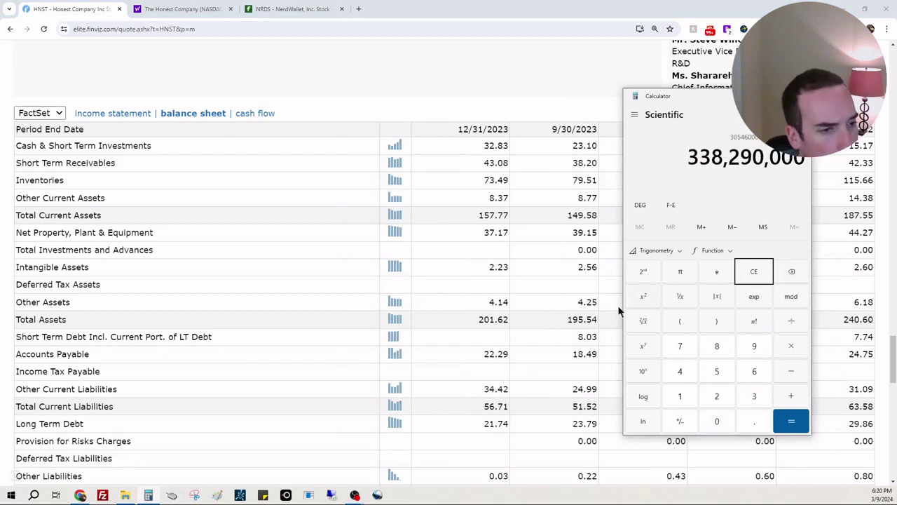
Subtract the latest long-term debt, 21,740,000, from the running result in Calculator and return to the balance sheet
scroll(617, 305, down, 3)
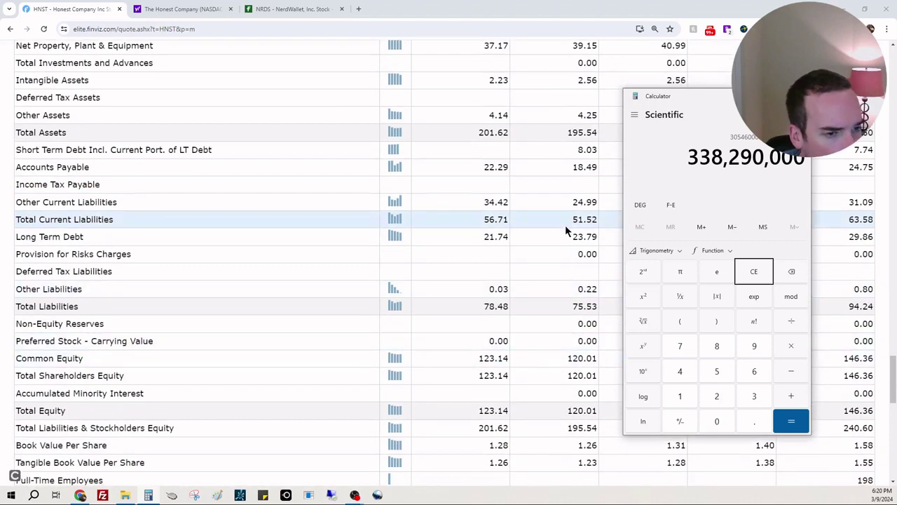
text(21)
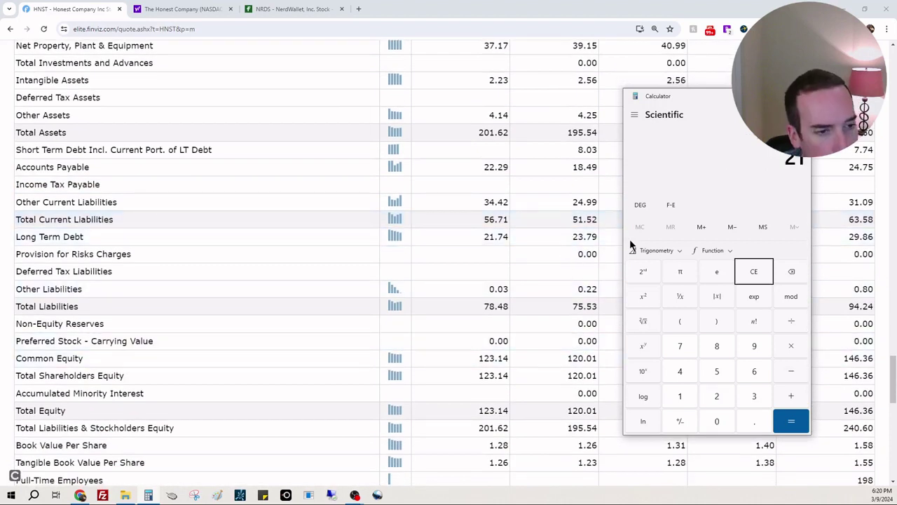
text(7400000)
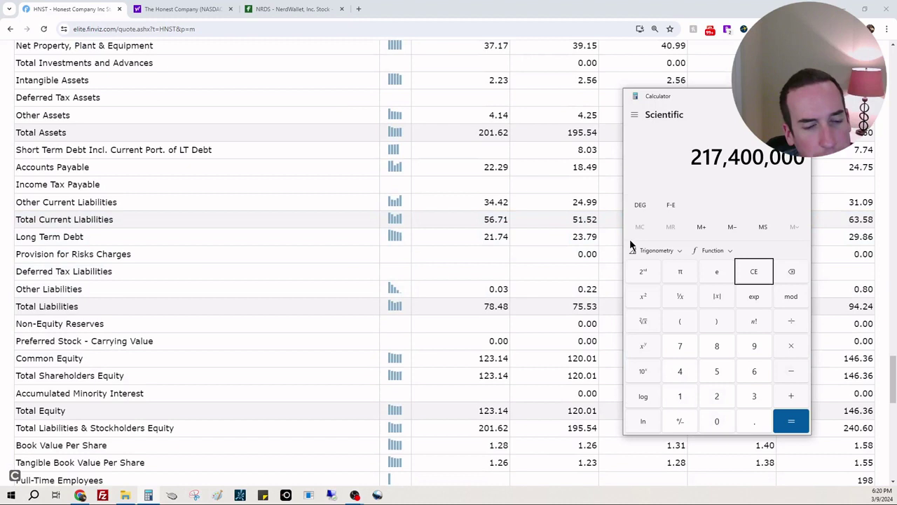
key(BackSpace)
key(Return)
click(543, 219)
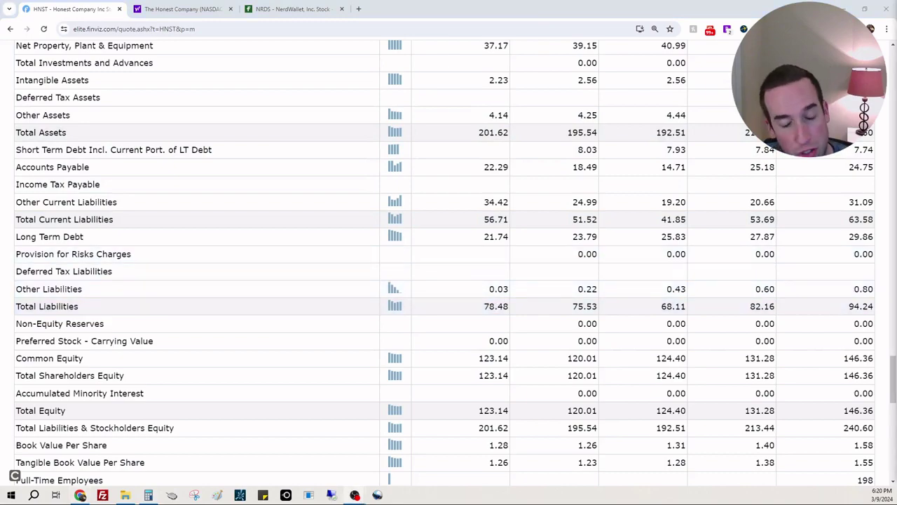
Examine the remaining balance sheet ratios and the HNST insider trading table, comparing insider sales with the few insider buys
scroll(590, 423, down, 2)
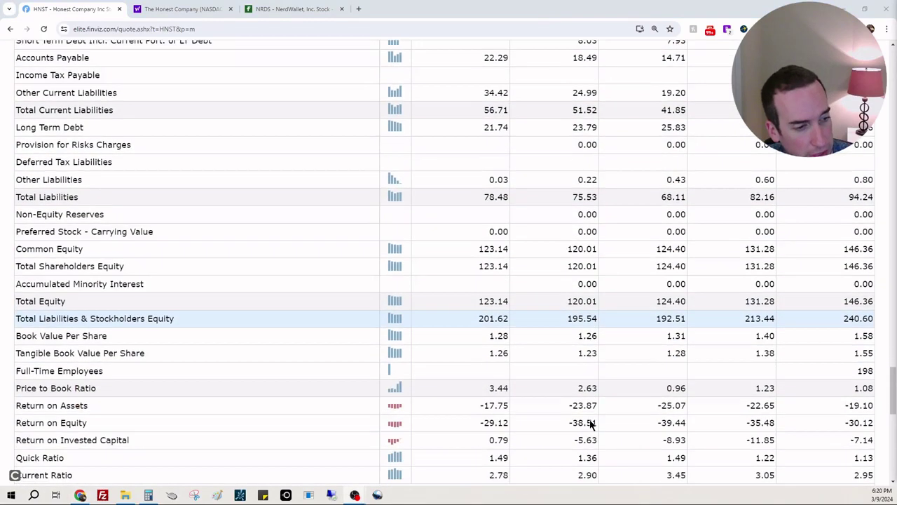
scroll(590, 423, down, 5)
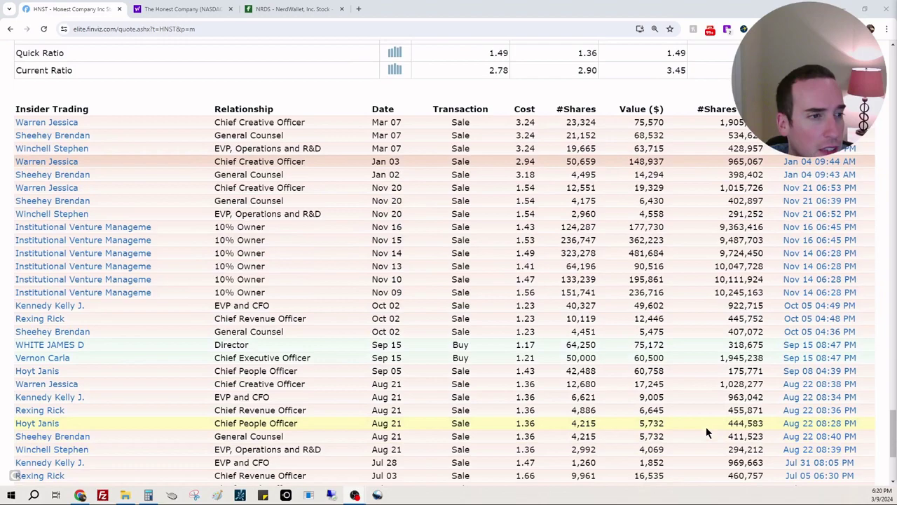
scroll(706, 426, down, 3)
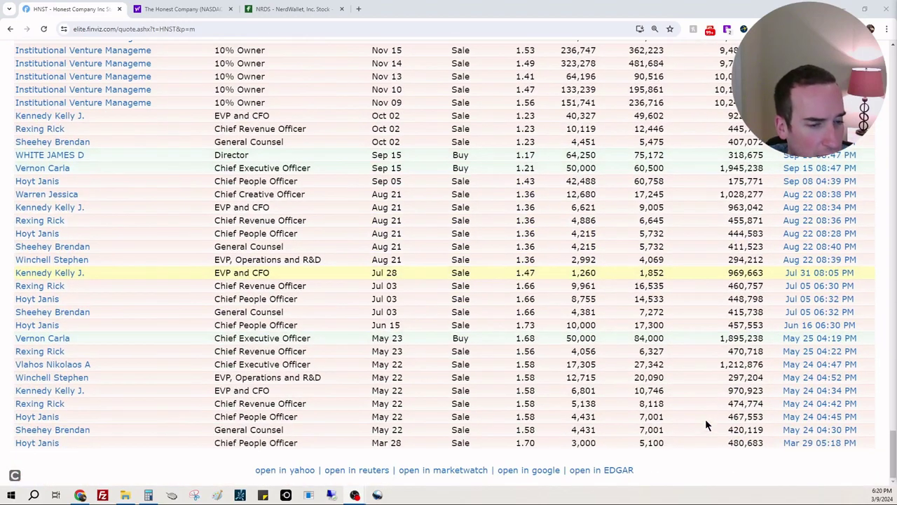
scroll(668, 440, up, 2)
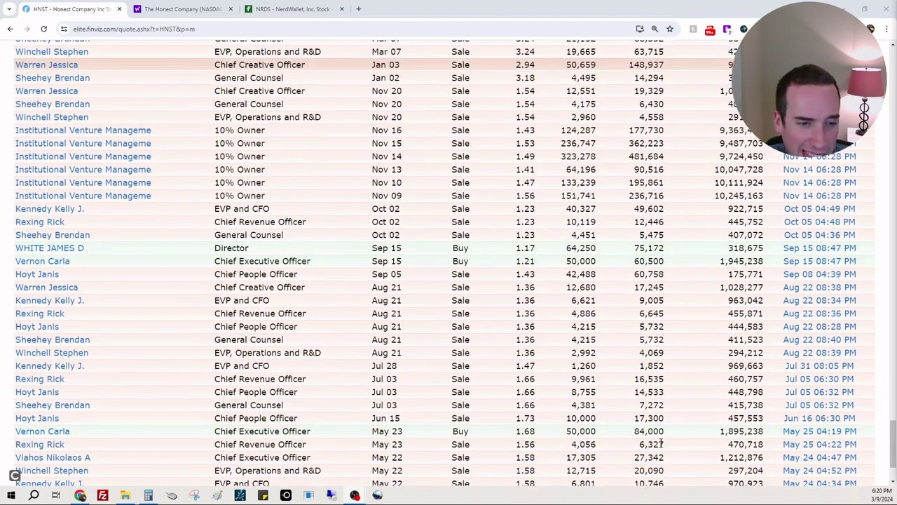
scroll(666, 427, down, 1)
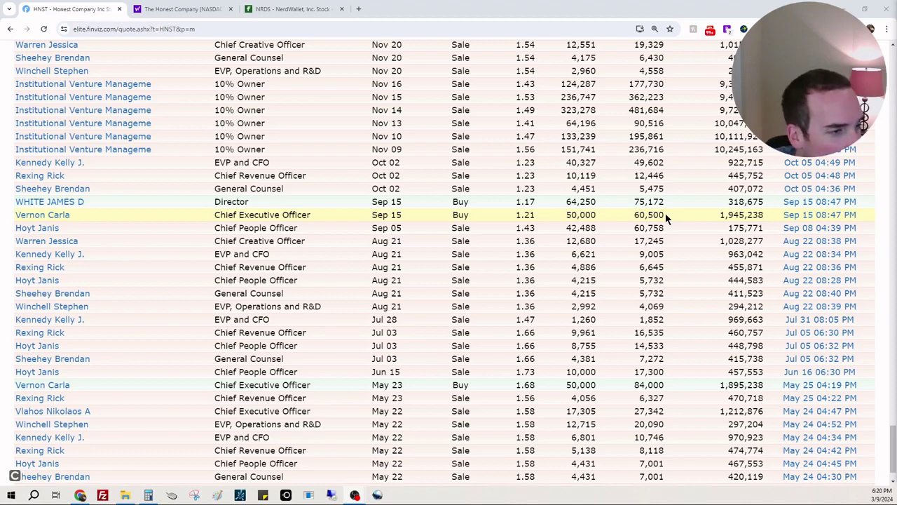
scroll(666, 218, up, 2)
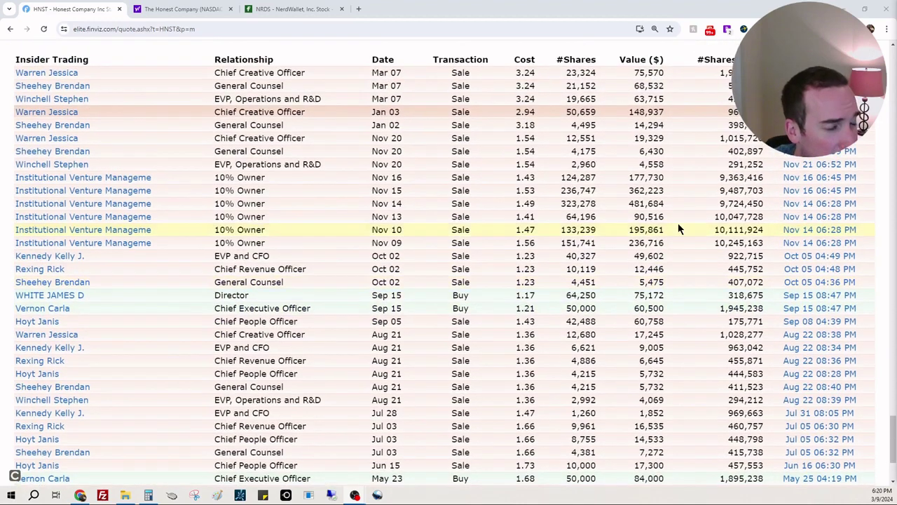
scroll(678, 221, down, 3)
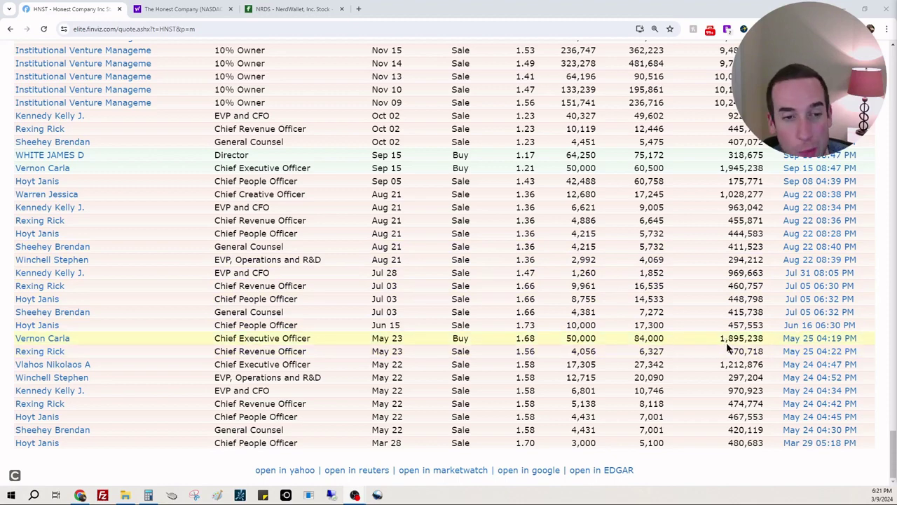
scroll(725, 338, up, 2)
scroll(709, 326, up, 6)
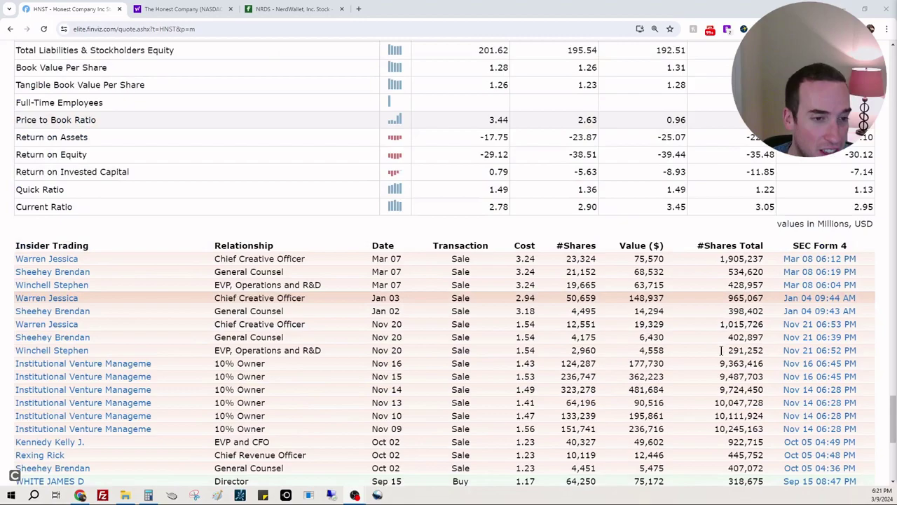
Bring Calculator over the HNST key statistics and divide the running result by the share float, 56,070,000
scroll(721, 349, up, 15)
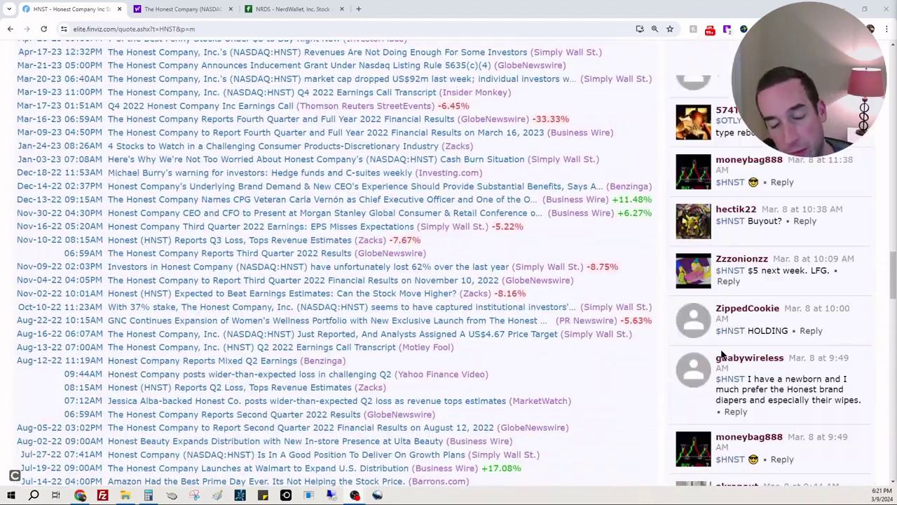
scroll(720, 348, up, 20)
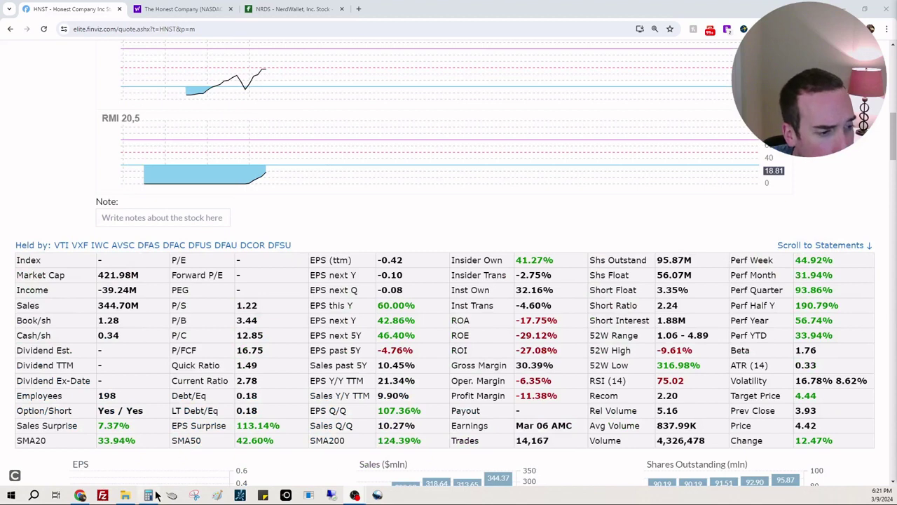
click(154, 495)
drag(715, 98, 407, 128)
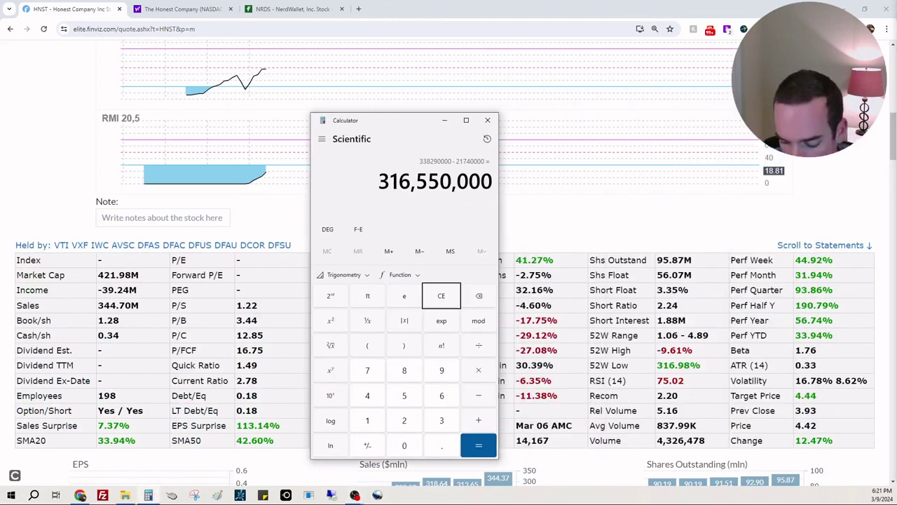
text(+5607)
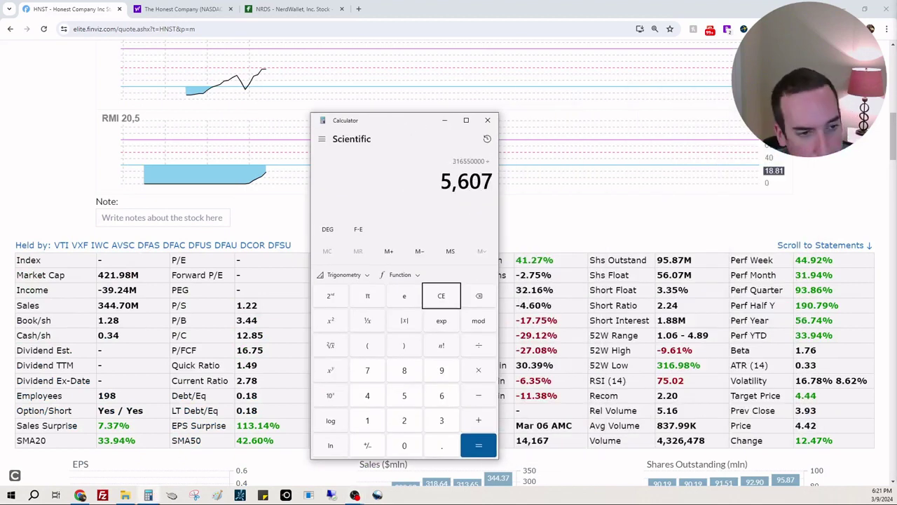
text(0000)
key(Return)
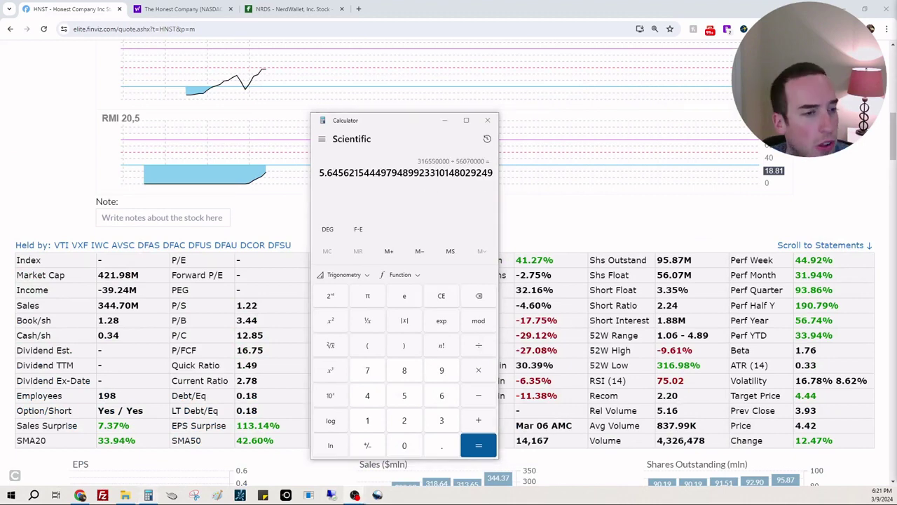
Compare the calculated per-share value with the HNST chart price and check the key statistics table
scroll(810, 247, up, 6)
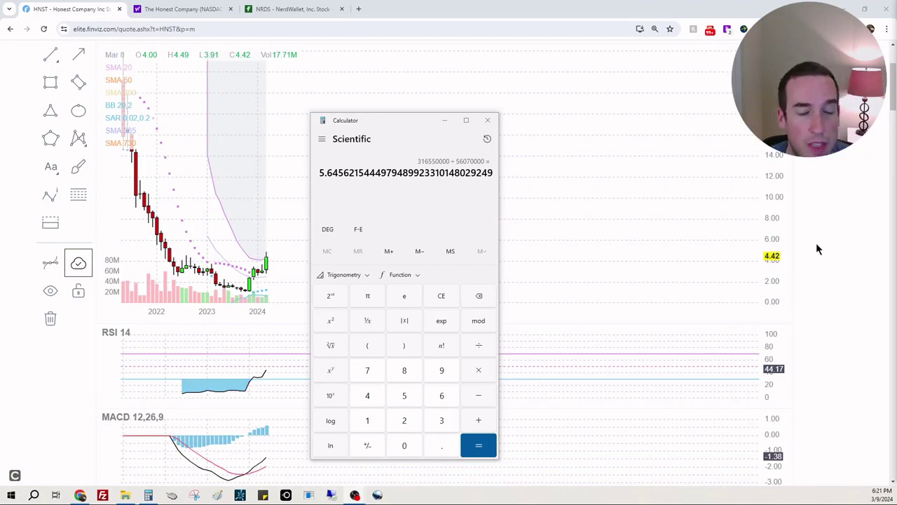
scroll(827, 239, down, 1)
scroll(826, 238, down, 6)
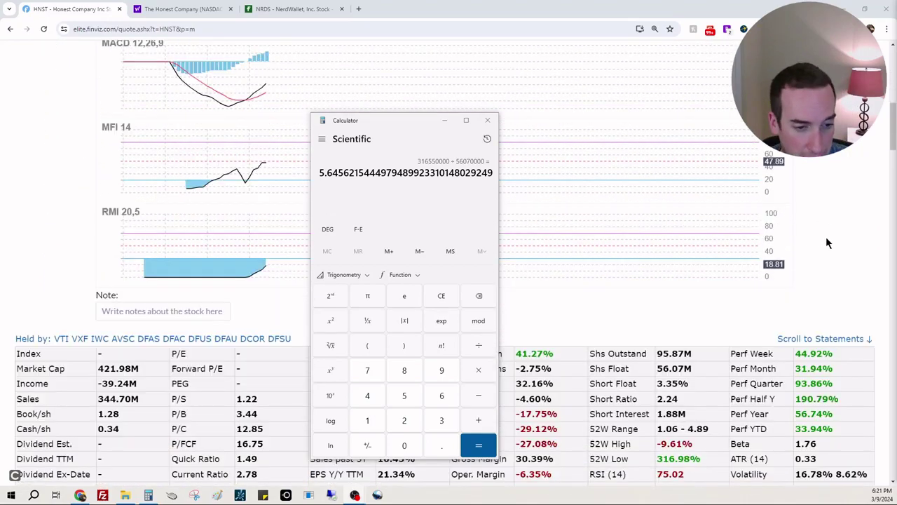
scroll(826, 237, up, 1)
scroll(823, 253, up, 3)
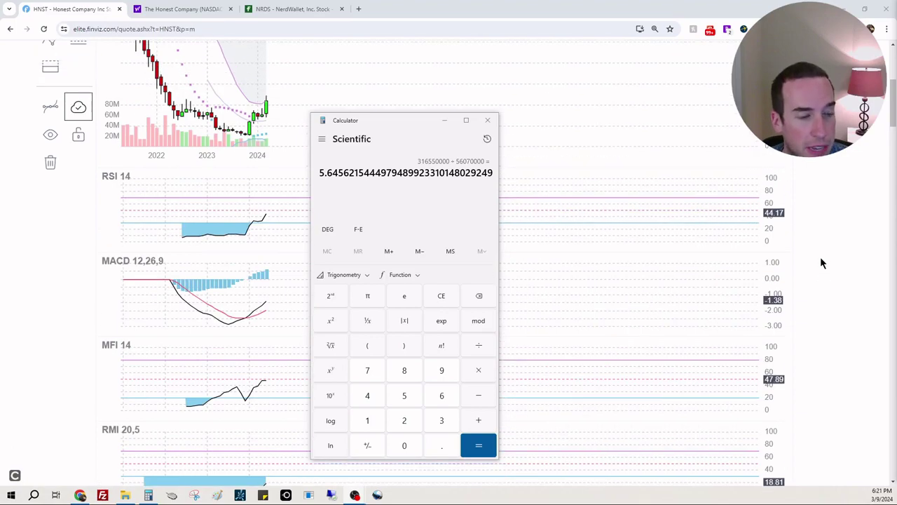
click(822, 263)
scroll(820, 260, down, 3)
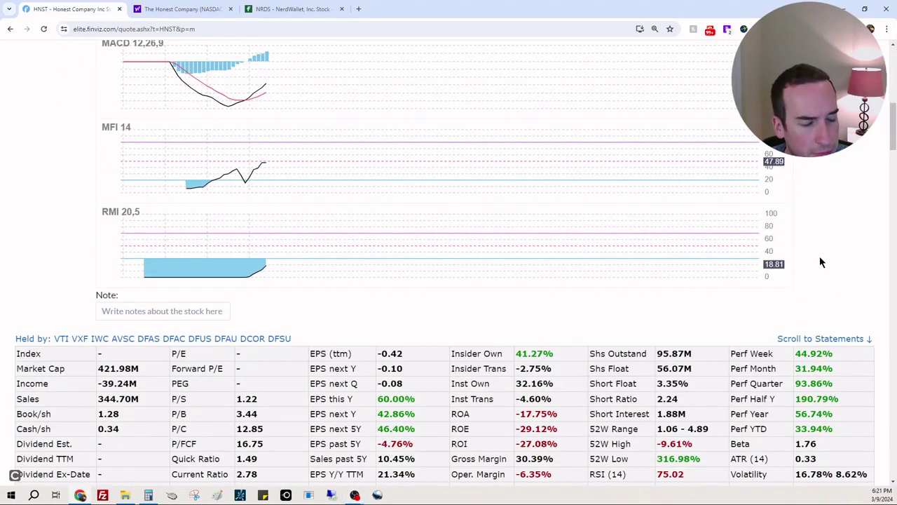
scroll(819, 260, up, 3)
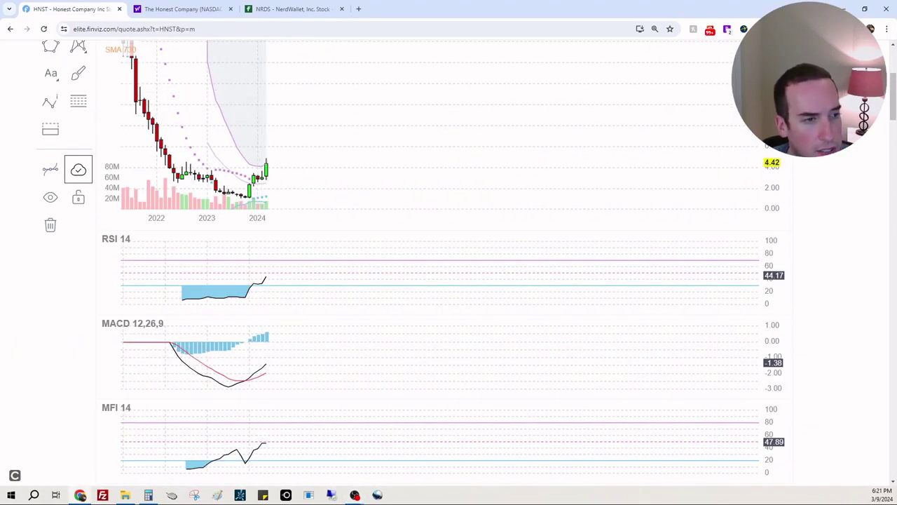
Draw two horizontal lines across the monthly HNST chart, one at about 5.18 and one at about 2.84
scroll(77, 98, up, 3)
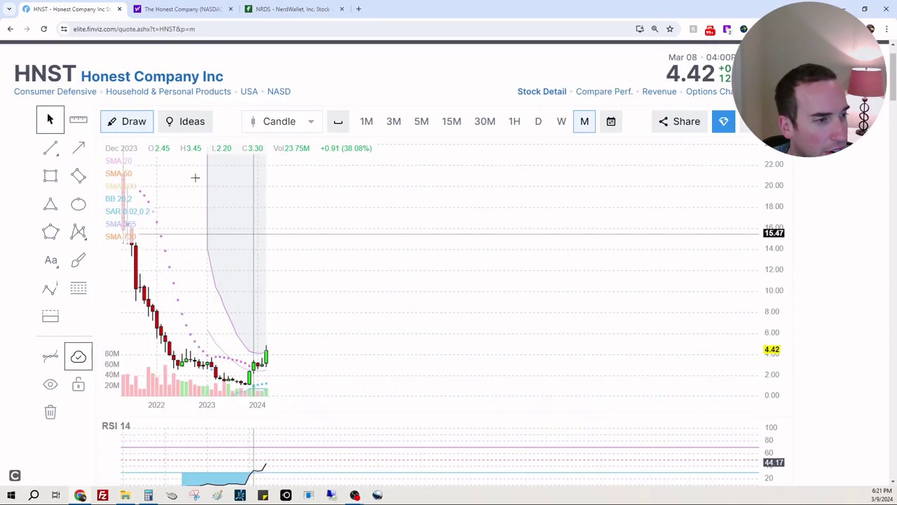
mouse_move(56, 162)
click(106, 187)
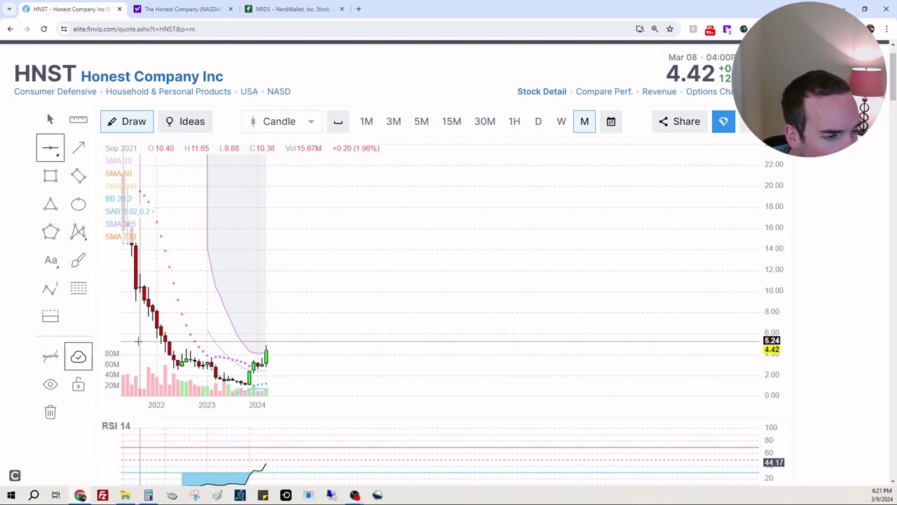
click(138, 341)
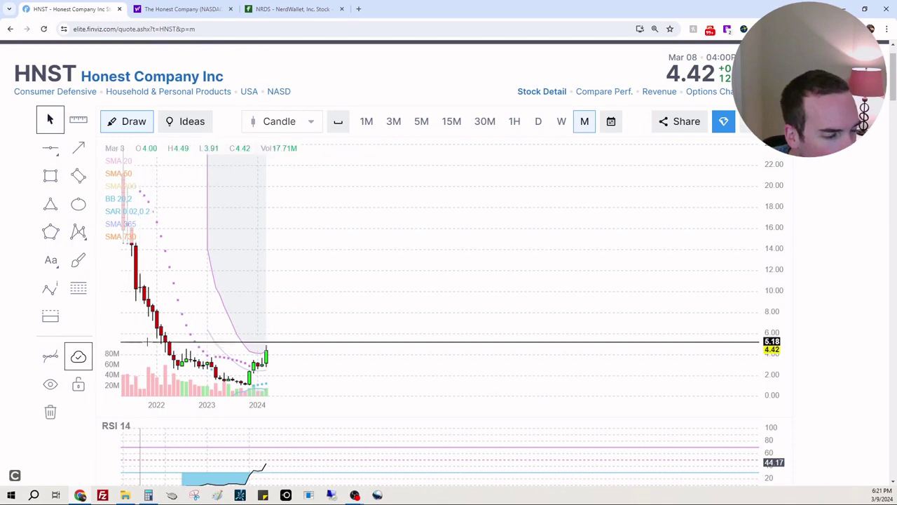
click(49, 147)
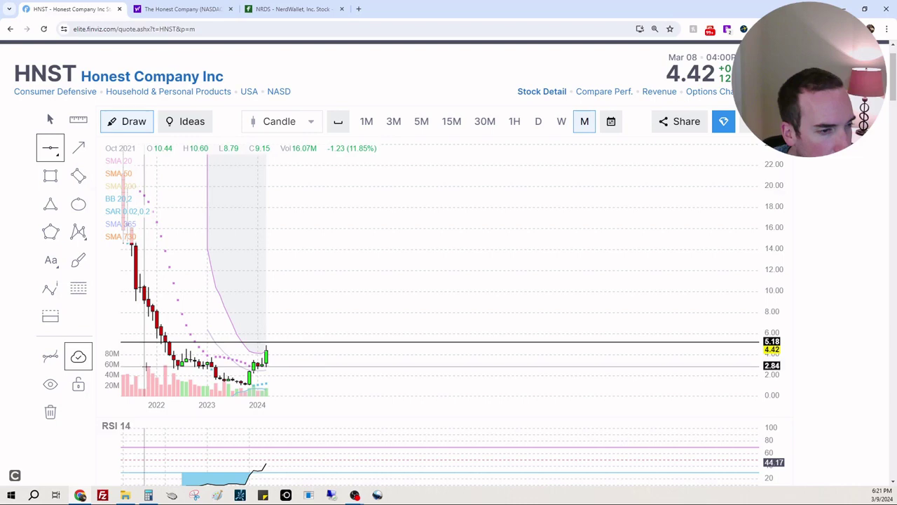
click(145, 365)
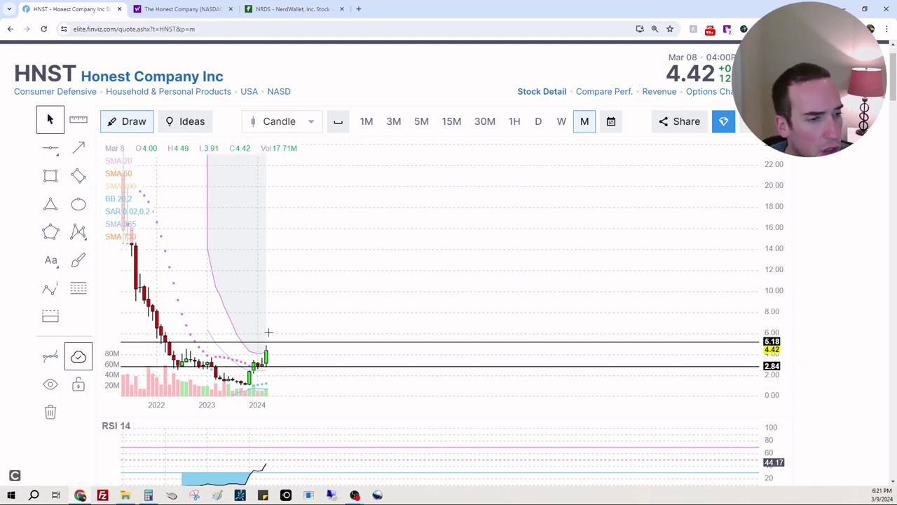
drag(279, 345, 278, 347)
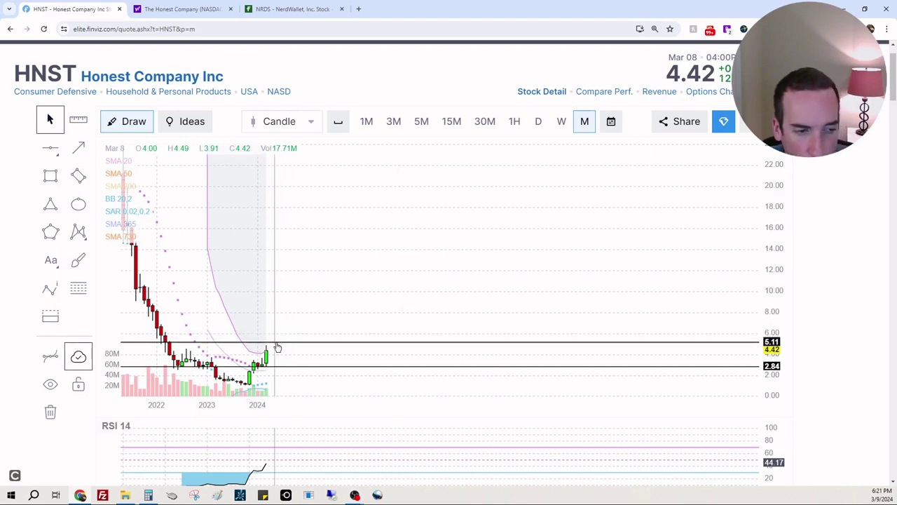
Recheck the per-share result in Calculator, then review the HNST analyst price targets, the marked chart levels and the key statistics
click(148, 494)
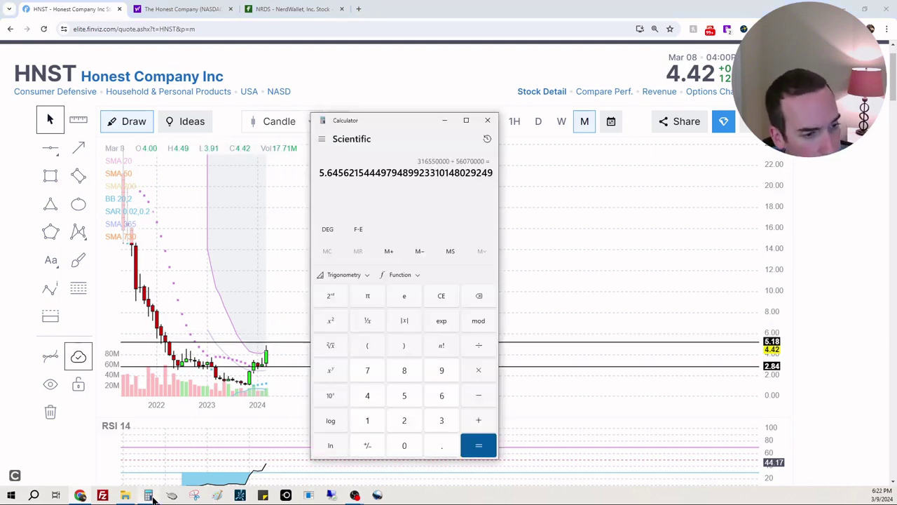
click(149, 496)
scroll(821, 263, down, 8)
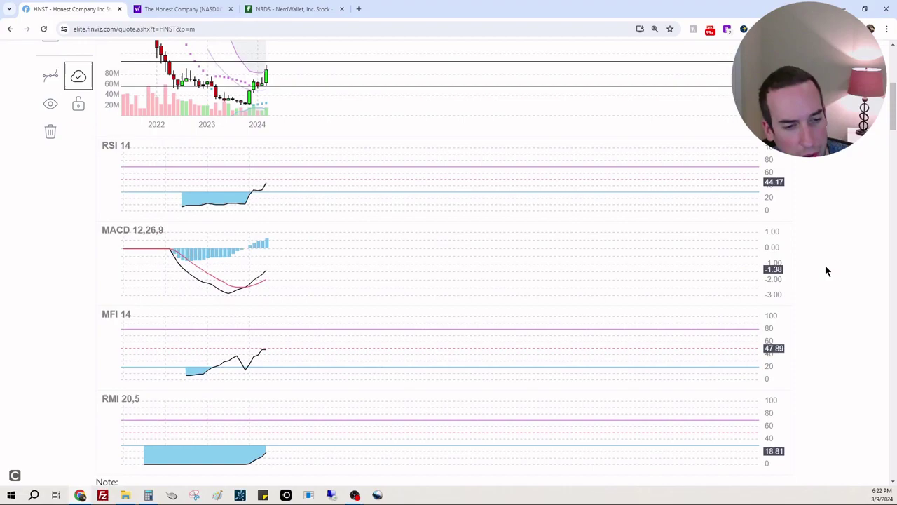
scroll(824, 265, down, 5)
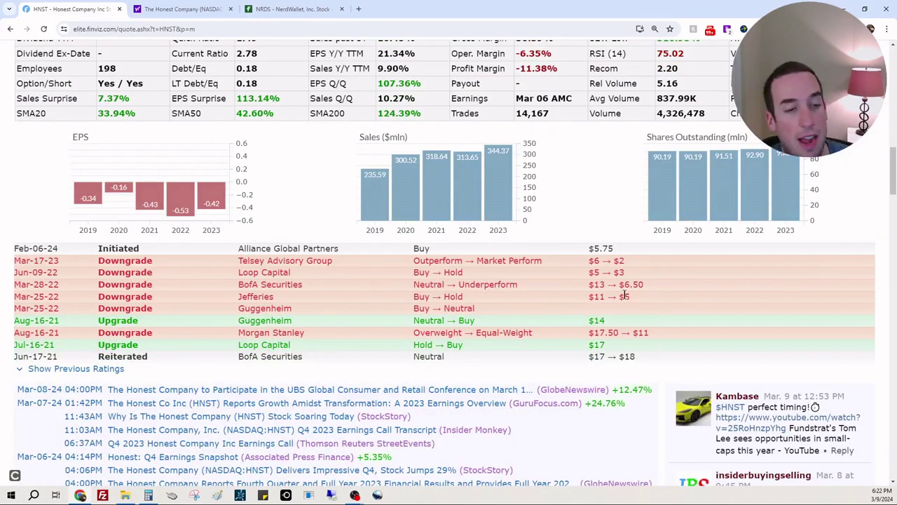
scroll(631, 323, up, 10)
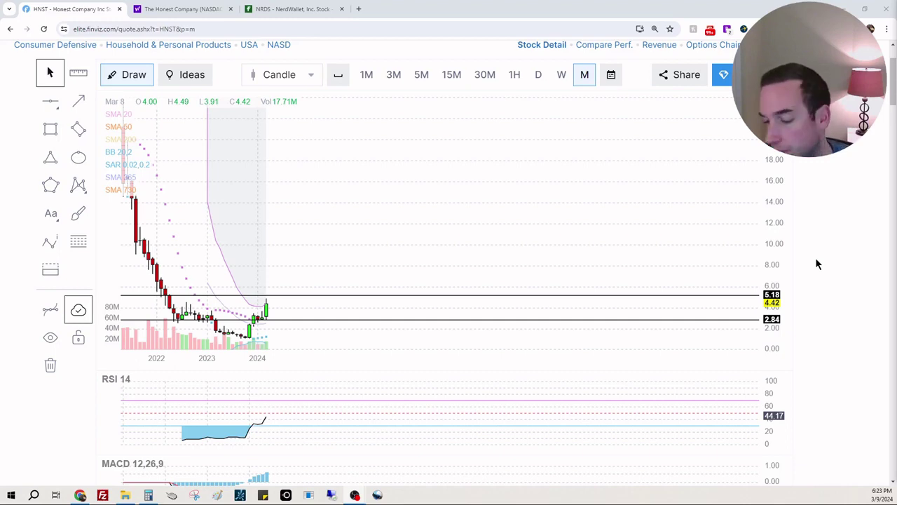
scroll(806, 252, down, 4)
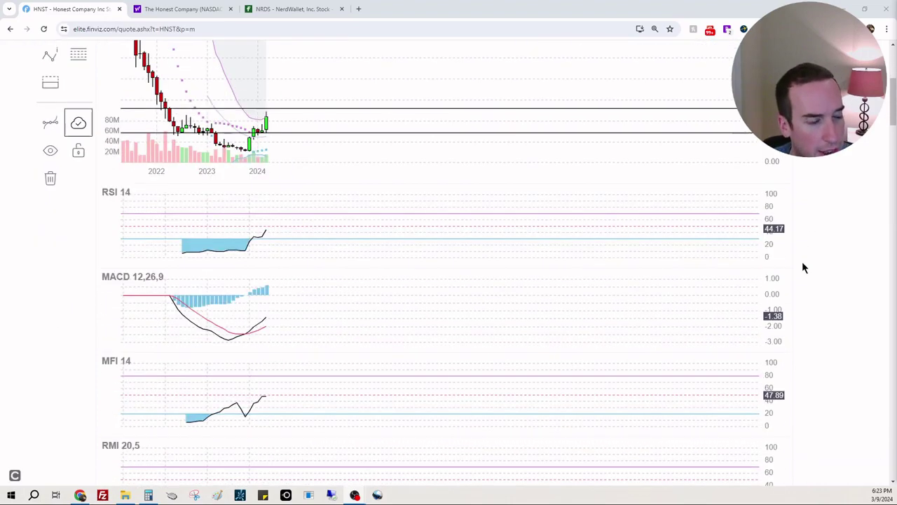
scroll(795, 253, down, 3)
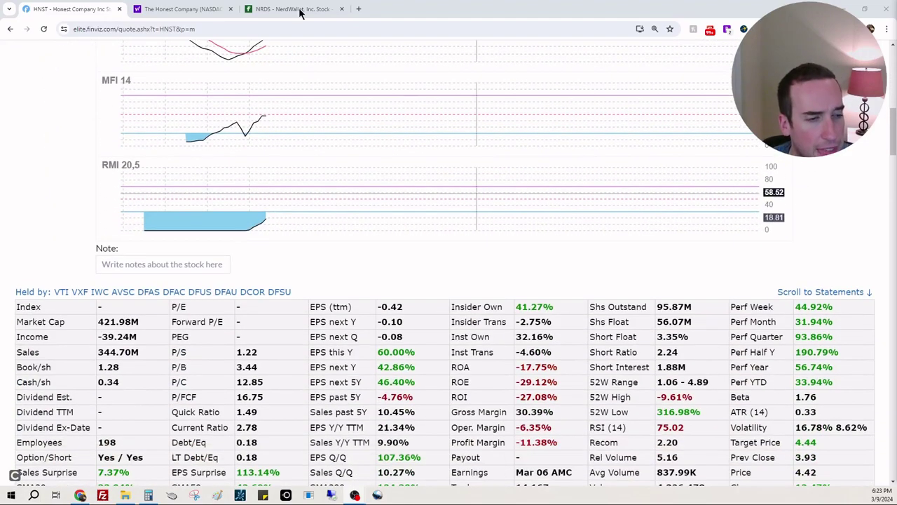
Switch to the Fintel institutional ownership page and replace the ticker in its address with hnst
click(290, 9)
double_click(288, 28)
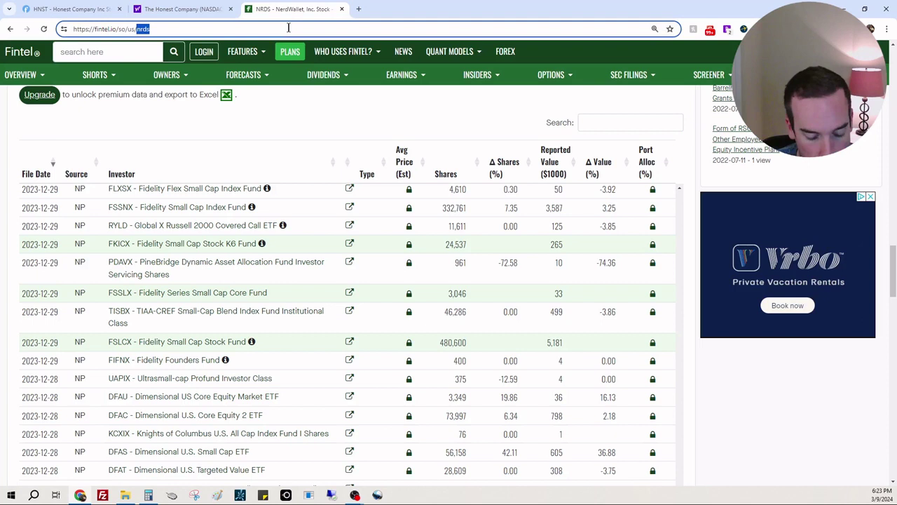
text(hnst)
key(Return)
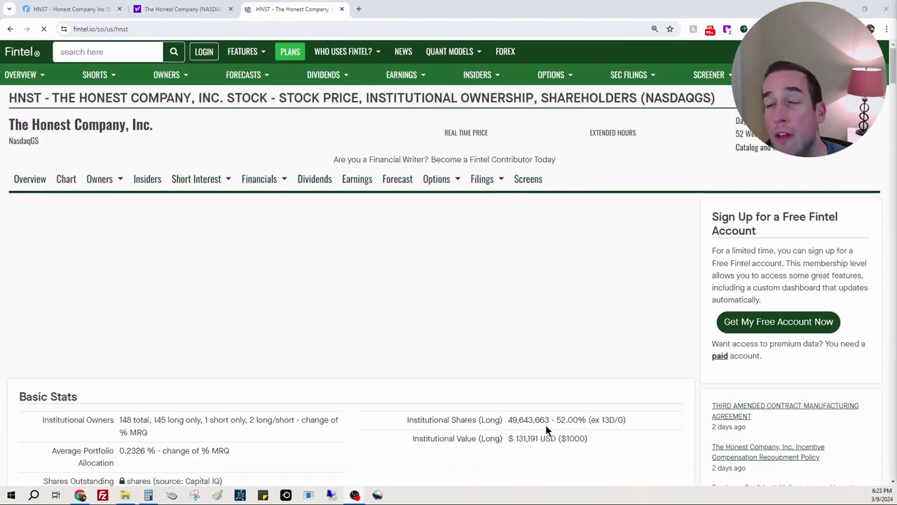
Compare Fintel's institutional share percentage for HNST with the institutional ownership listed on the Finviz page
drag(580, 420, 555, 420)
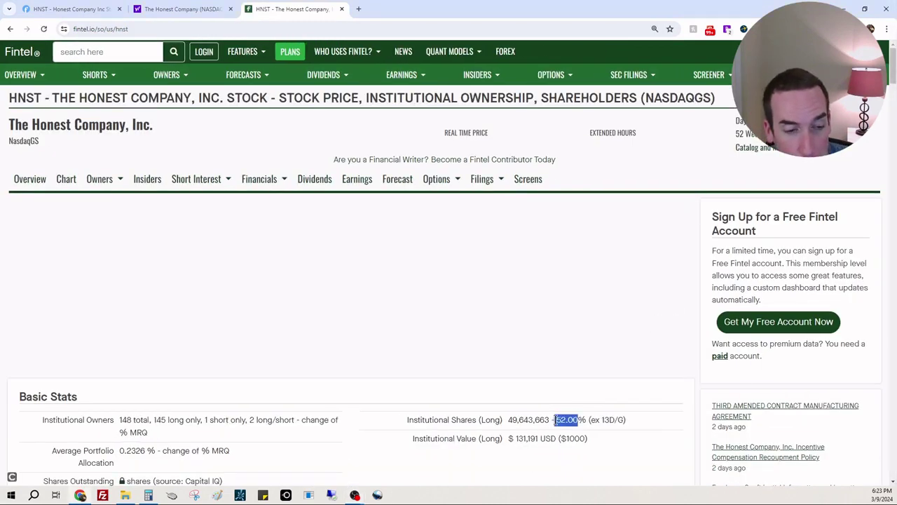
click(73, 9)
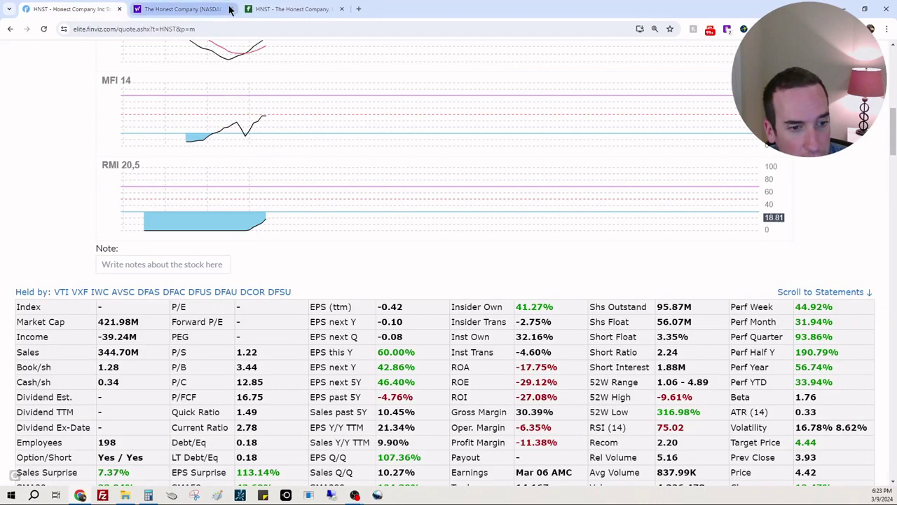
click(276, 9)
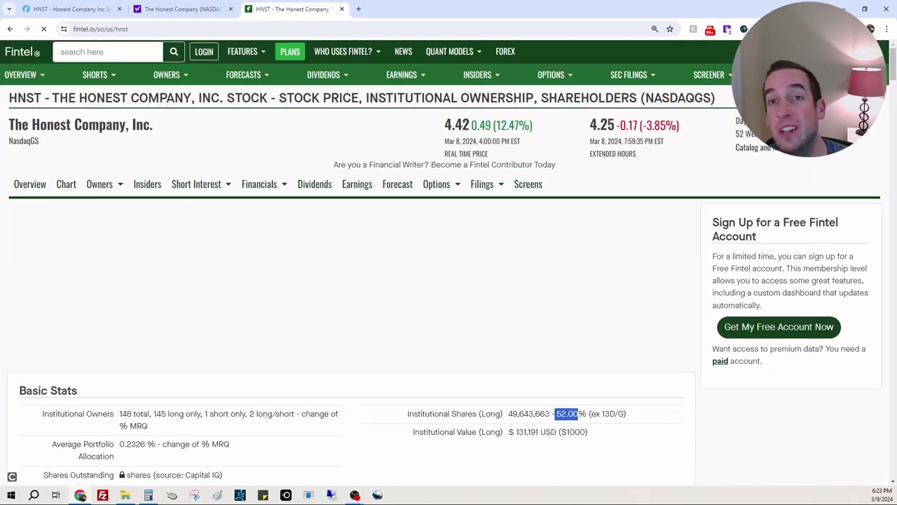
Examine Fintel's institutional put/call ratio, the 13D/G filings and the fund holdings table for changes in HNST ownership
scroll(703, 298, down, 4)
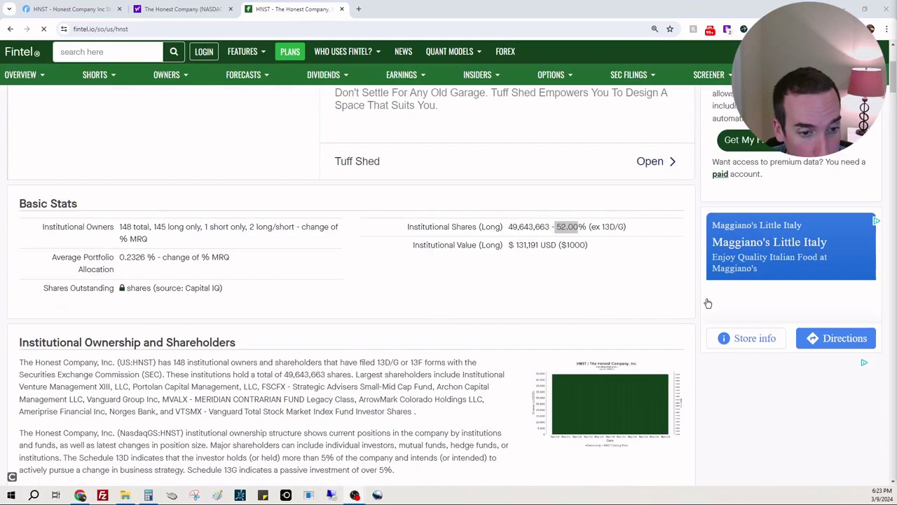
scroll(701, 293, down, 8)
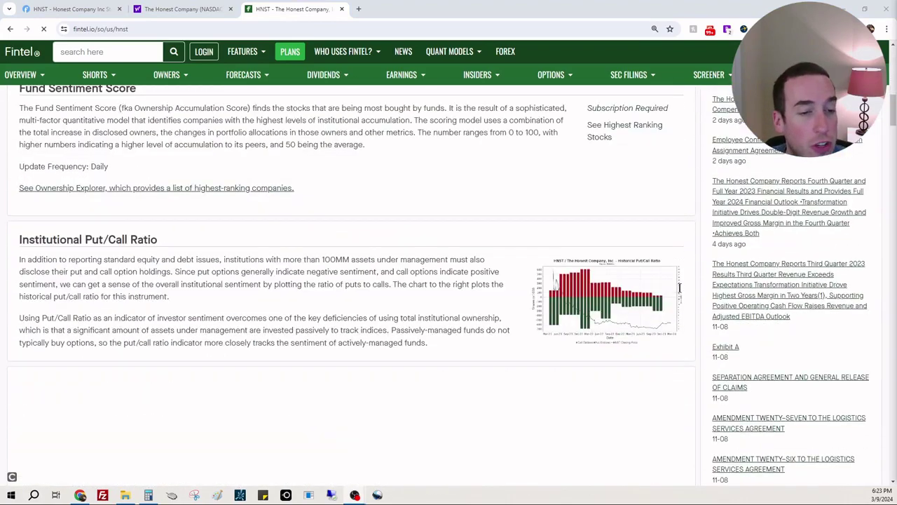
scroll(663, 277, down, 5)
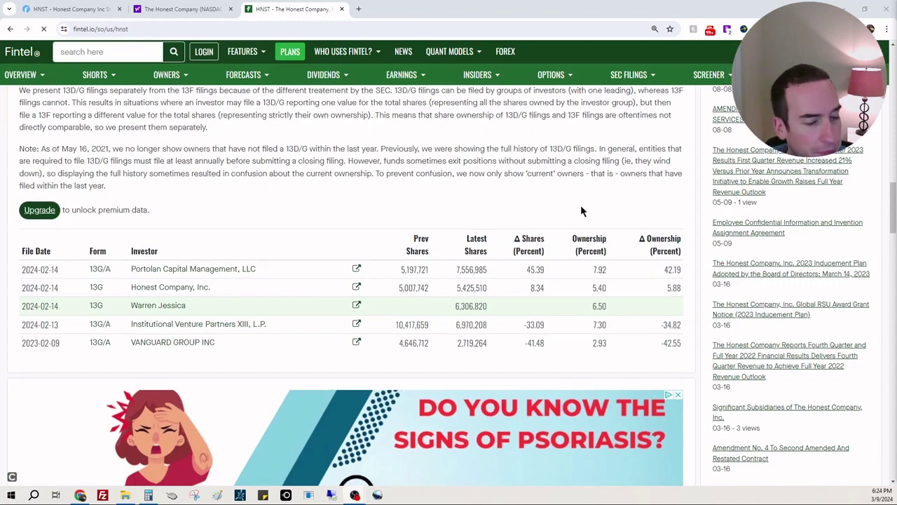
scroll(580, 211, down, 5)
scroll(580, 214, down, 5)
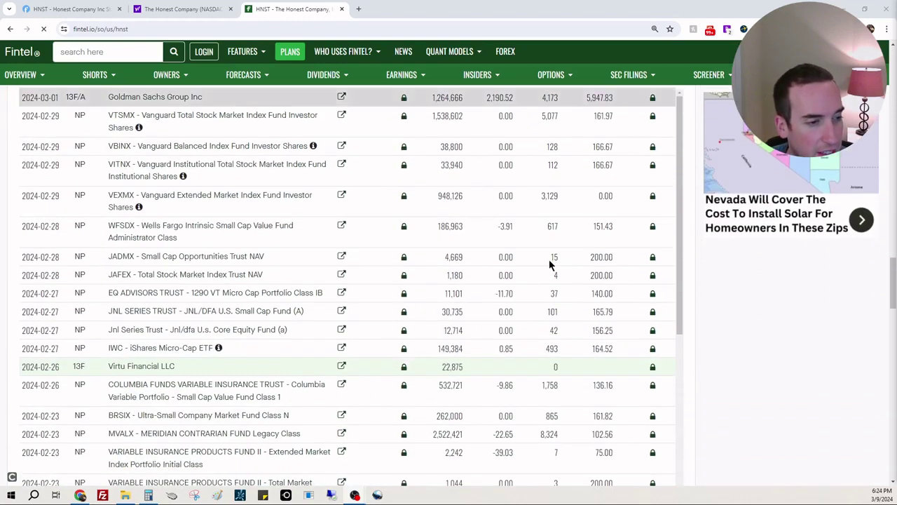
scroll(550, 264, down, 1)
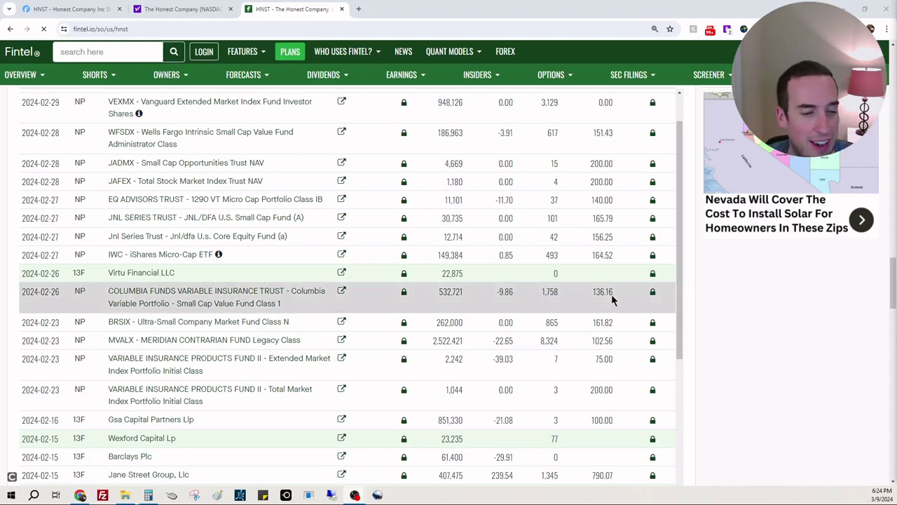
scroll(611, 294, up, 1)
Return to the Finviz HNST page and review the monthly momentum indicators and the key statistics
click(64, 10)
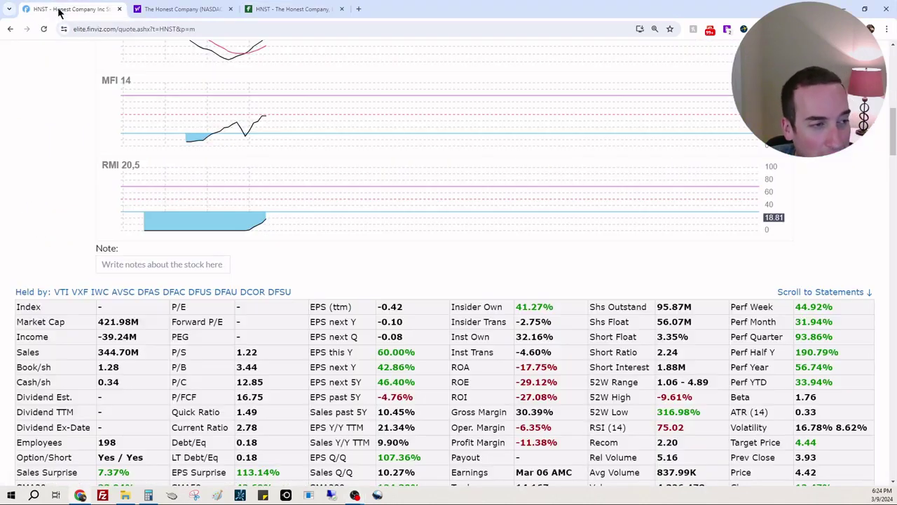
scroll(701, 312, up, 2)
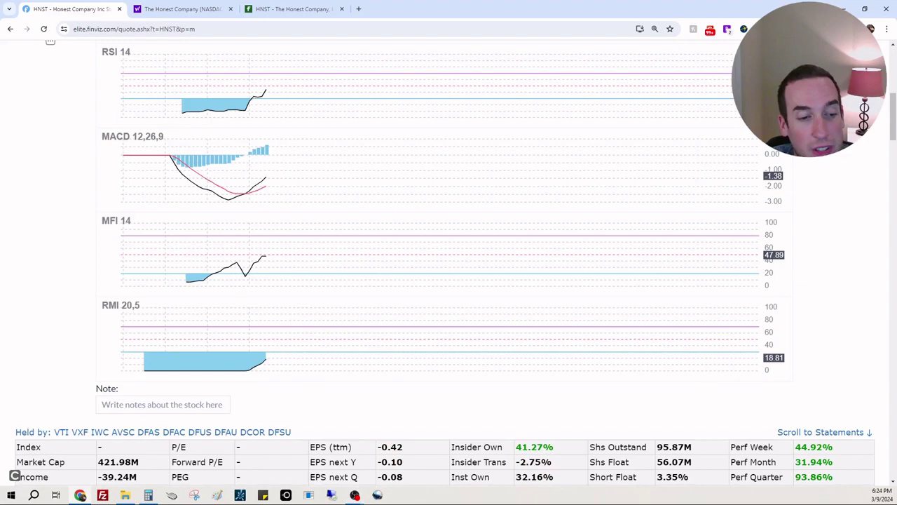
scroll(876, 298, down, 1)
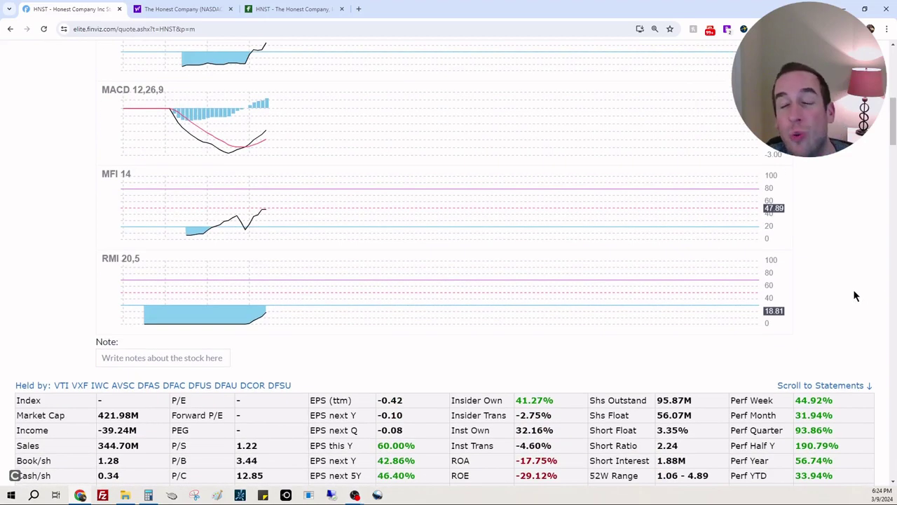
Recheck the monthly HNST price chart with its marked price levels, along with the RSI, MACD, MFI and RMI indicators
scroll(841, 279, up, 5)
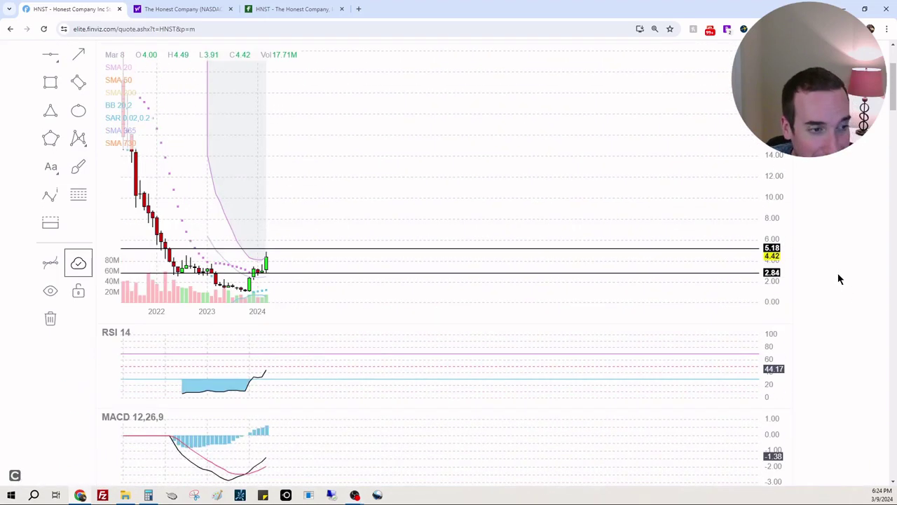
scroll(840, 279, up, 2)
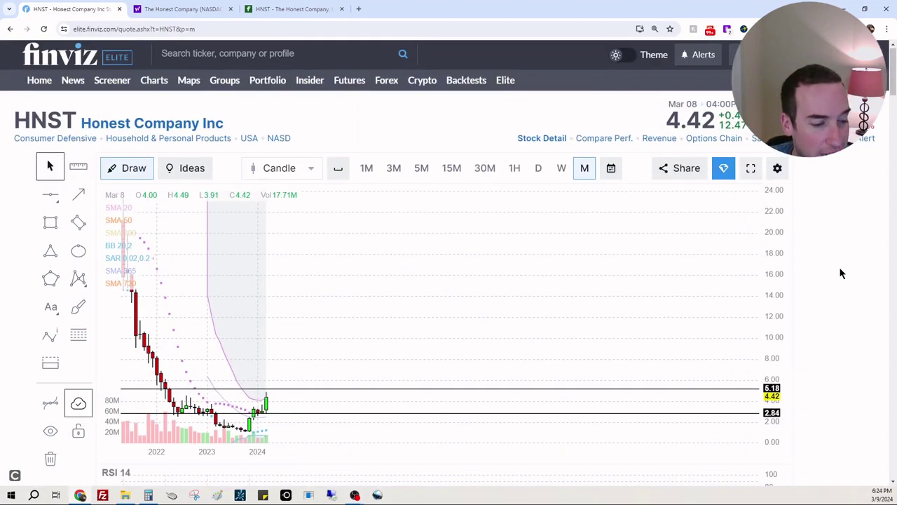
scroll(841, 272, down, 2)
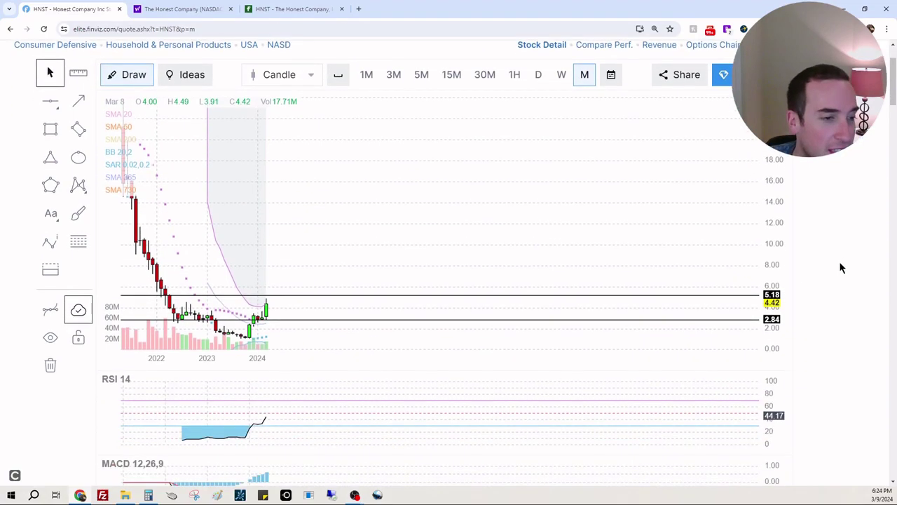
scroll(841, 268, down, 6)
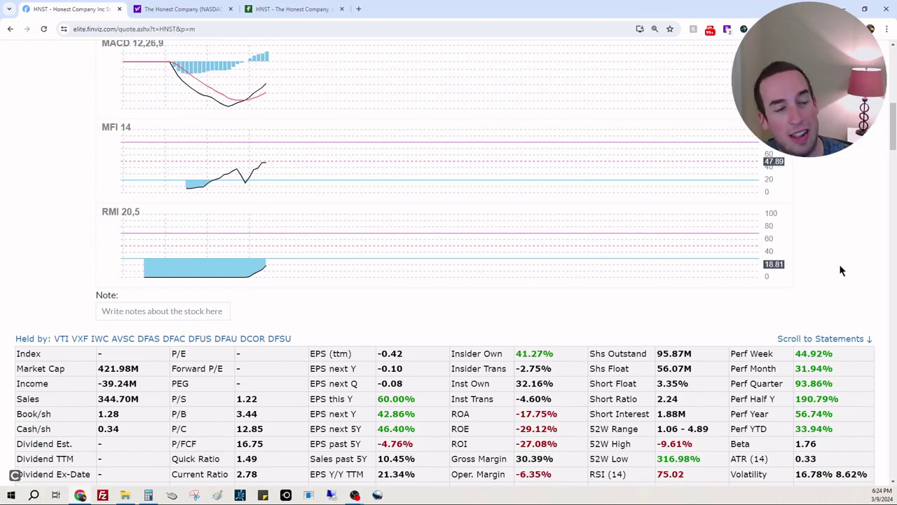
scroll(843, 273, down, 1)
scroll(843, 272, up, 3)
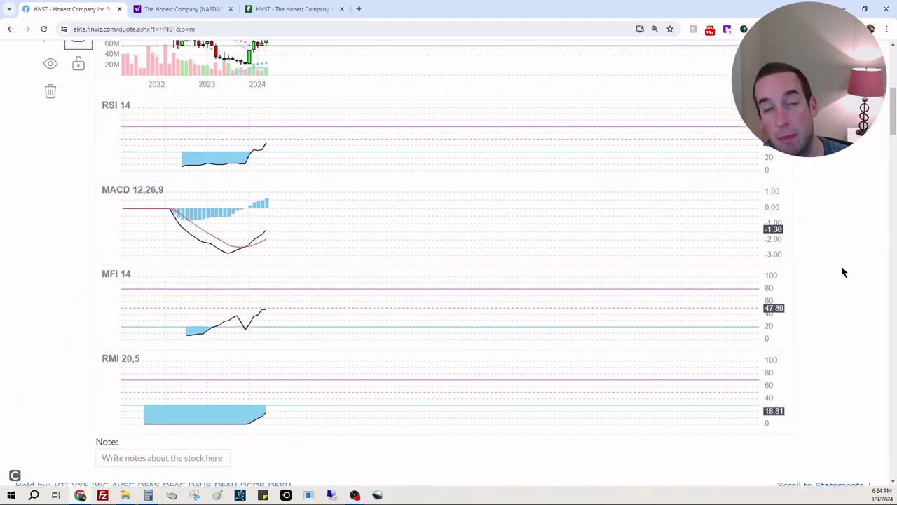
scroll(843, 273, up, 3)
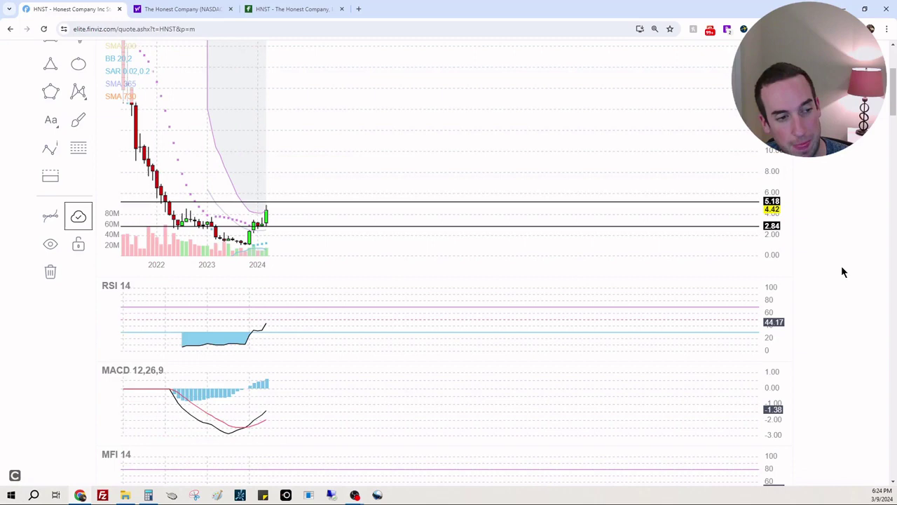